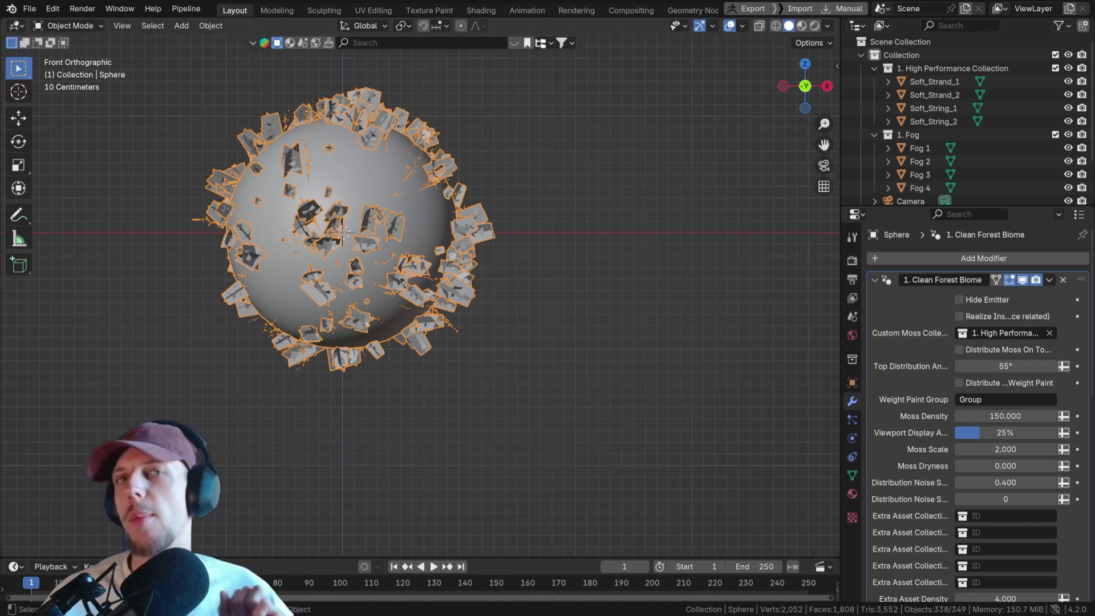
Deselect everything and toggle Hide Emitter repeatedly, leaving it unchecked so the sphere stays visible.
click(634, 85)
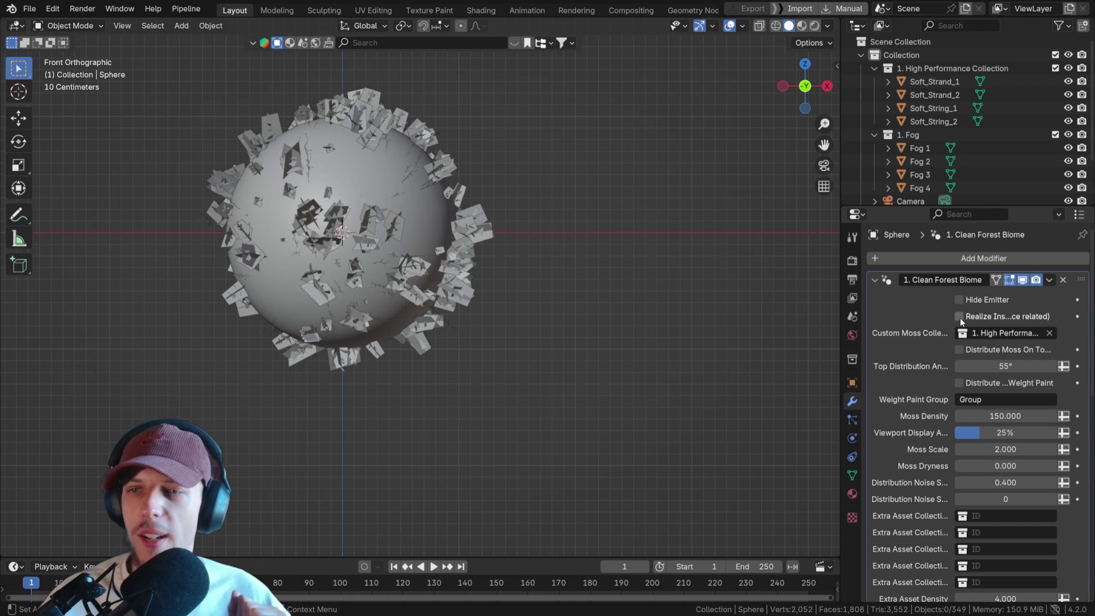
click(959, 300)
click(959, 299)
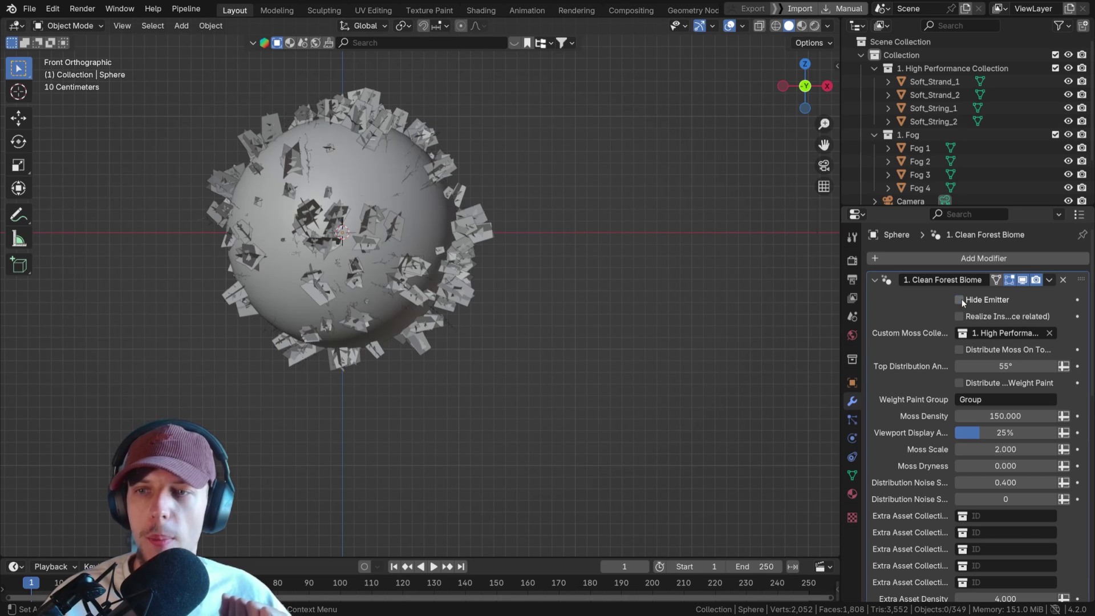
click(959, 300)
click(959, 300)
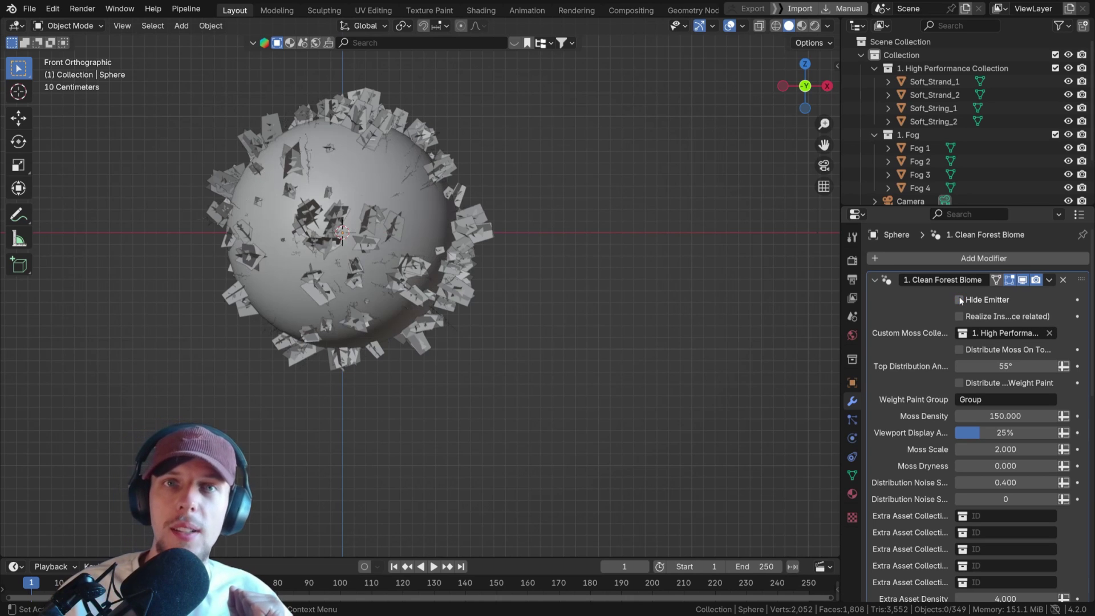
click(959, 300)
click(958, 300)
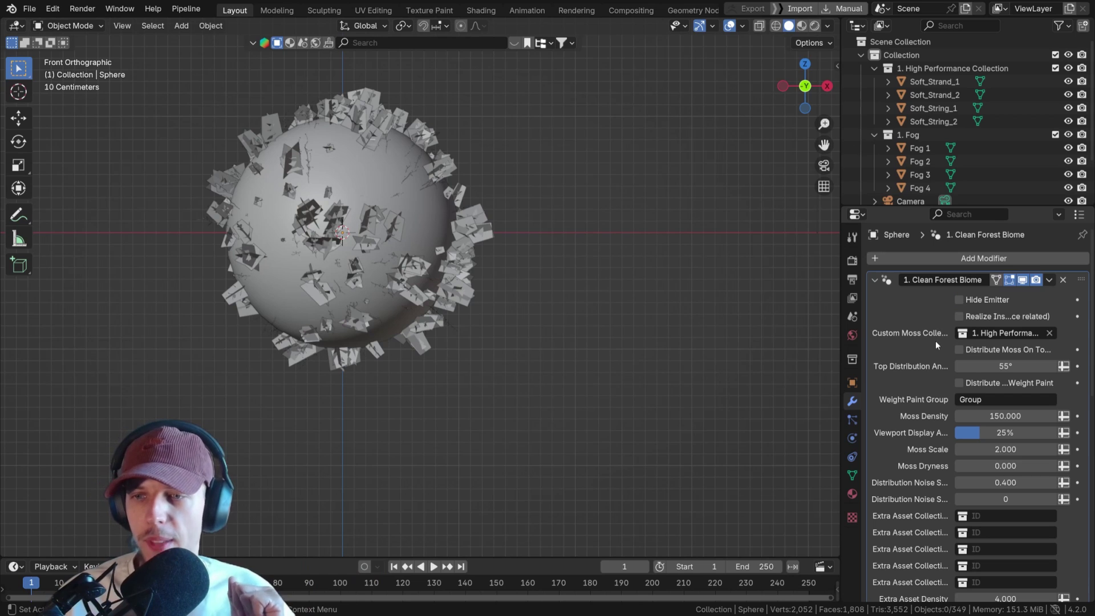
Enable Wind Animation on the Clean Forest Biome moss.
scroll(935, 340, down, 15)
scroll(895, 353, down, 1)
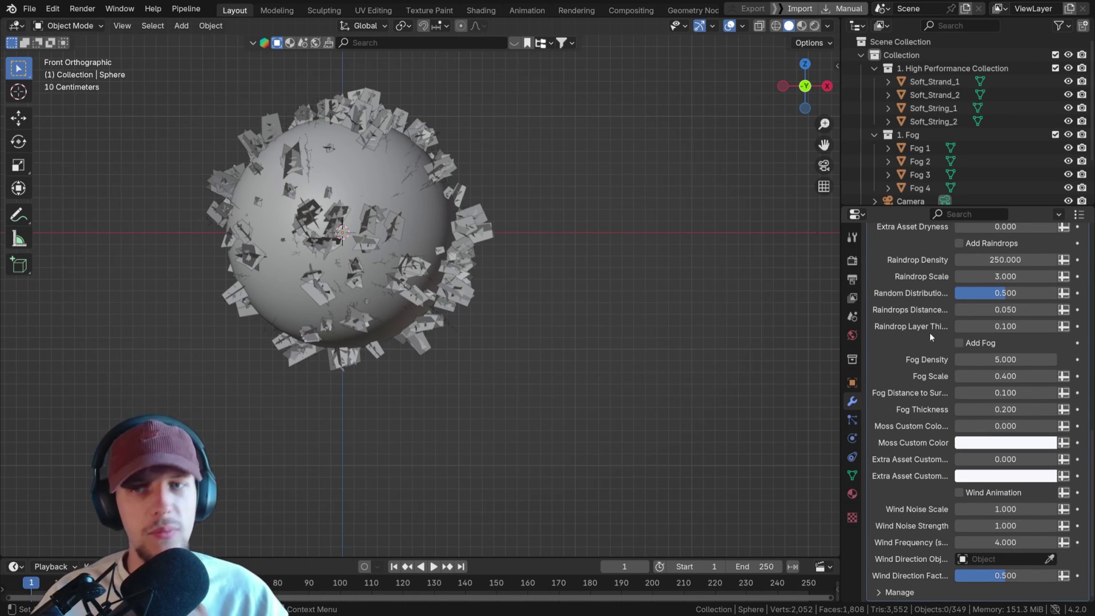
click(959, 493)
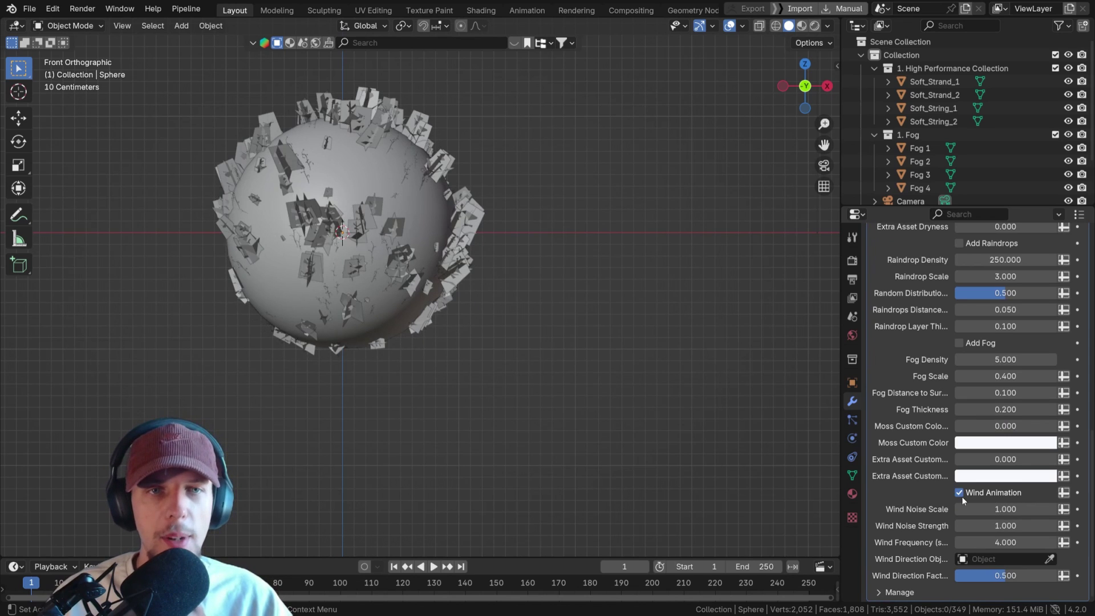
Reset the Wind Direction Factor and raise it to about 0.505.
scroll(326, 232, up, 3)
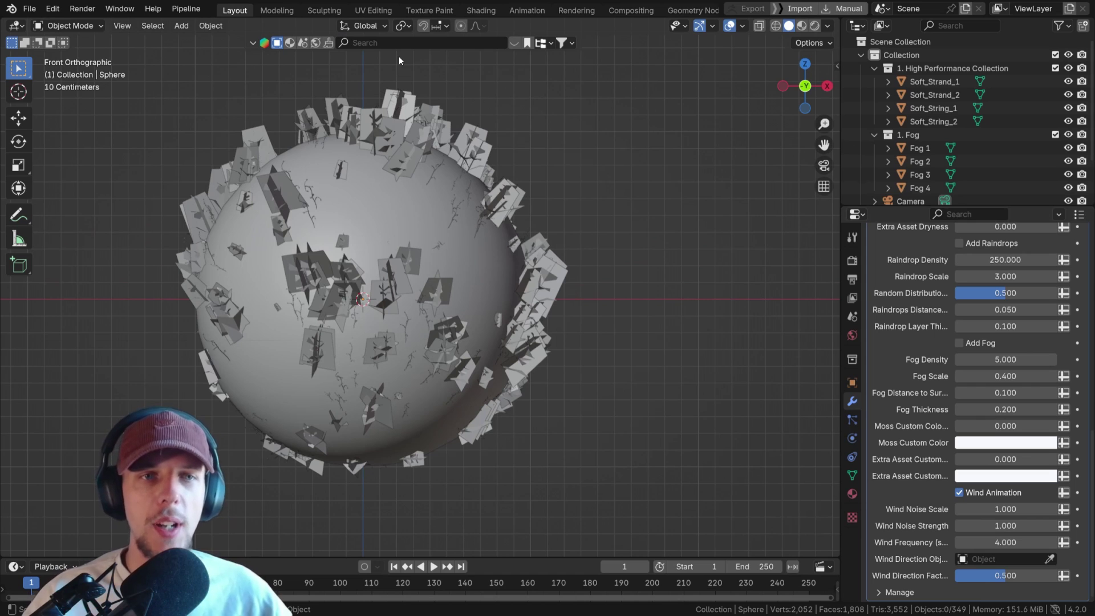
scroll(398, 169, down, 2)
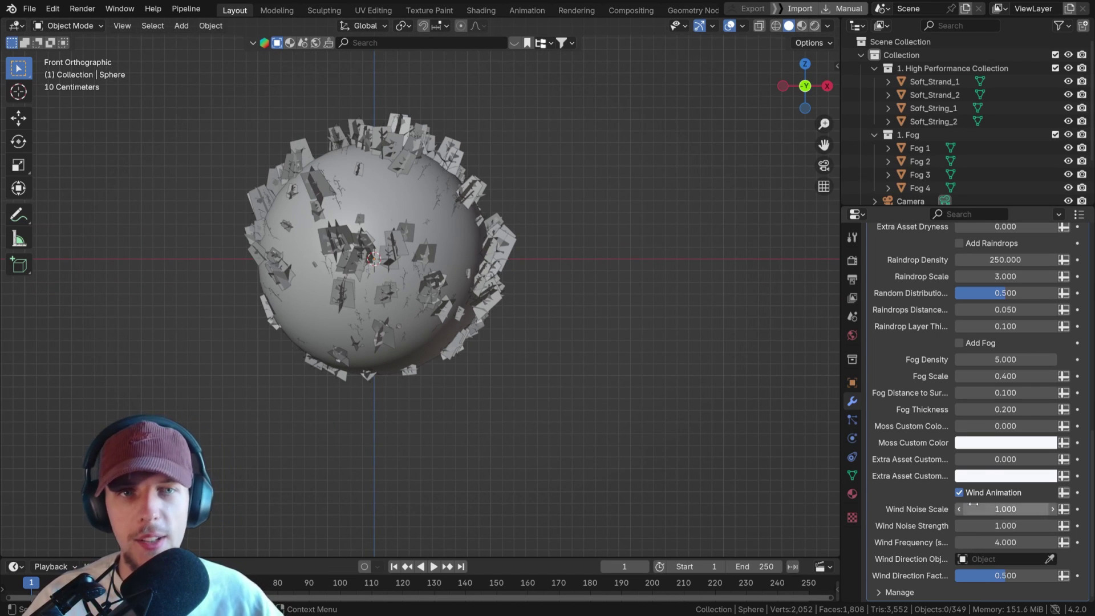
scroll(396, 272, up, 2)
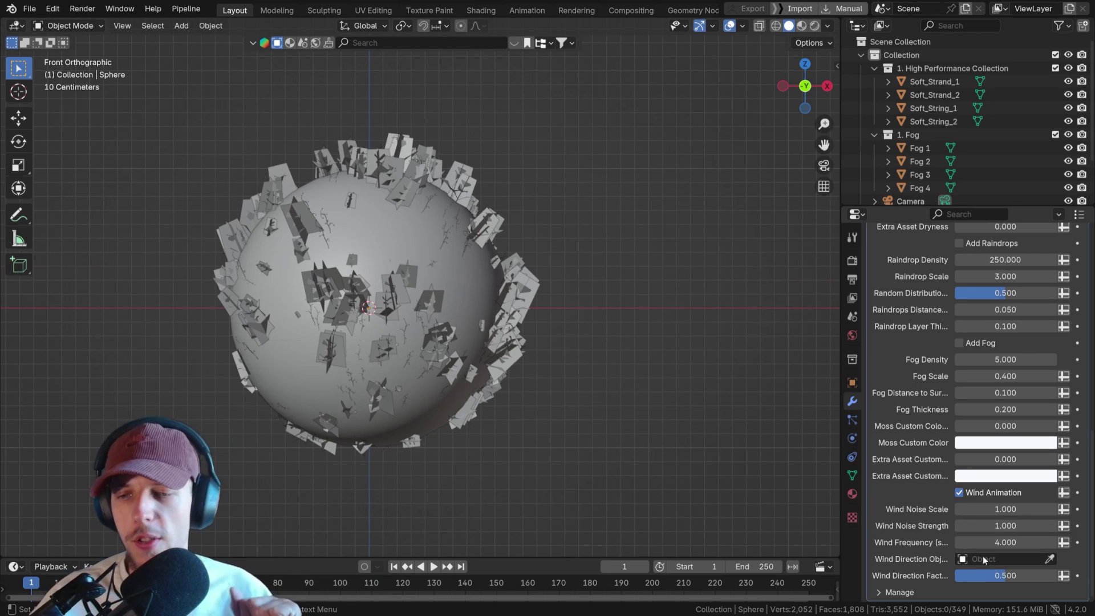
key(BackSpace)
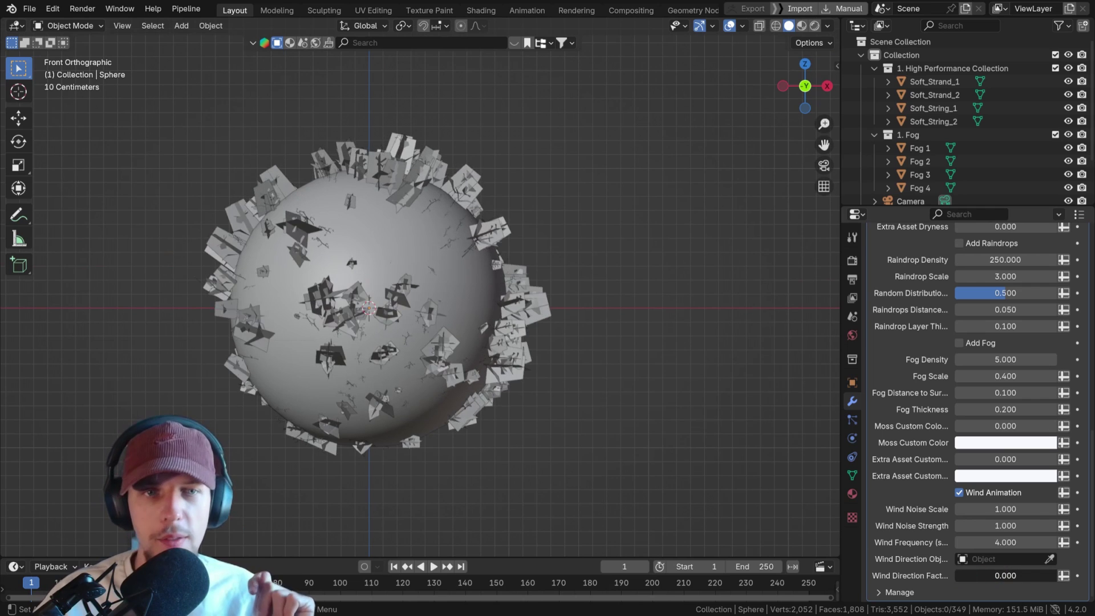
drag(1005, 576, 1058, 575)
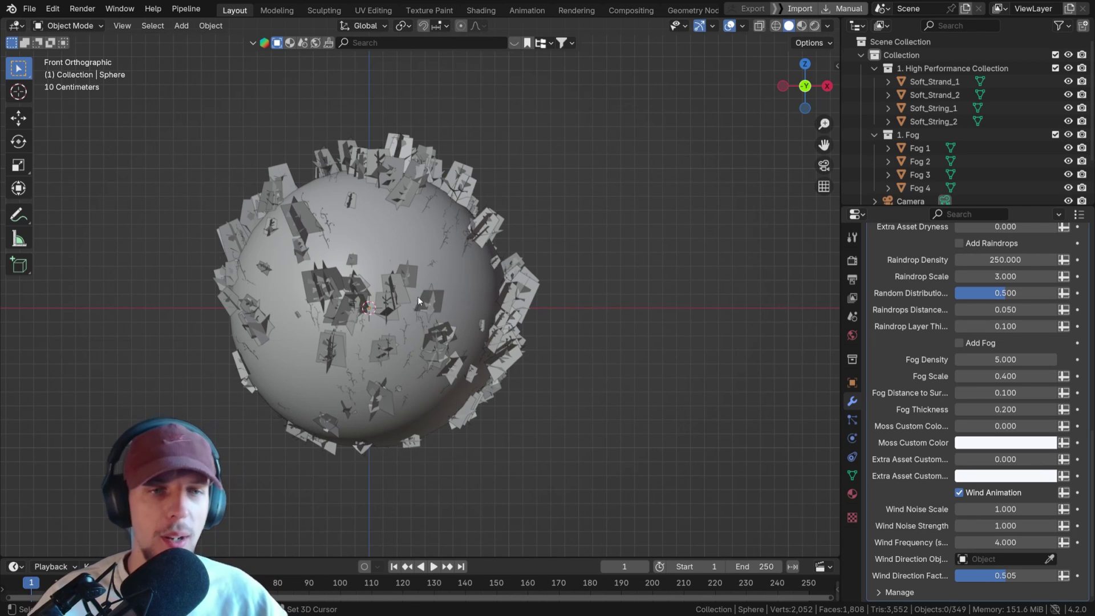
Add a Wind force field to the scene.
key(shift+a)
mouse_move(384, 520)
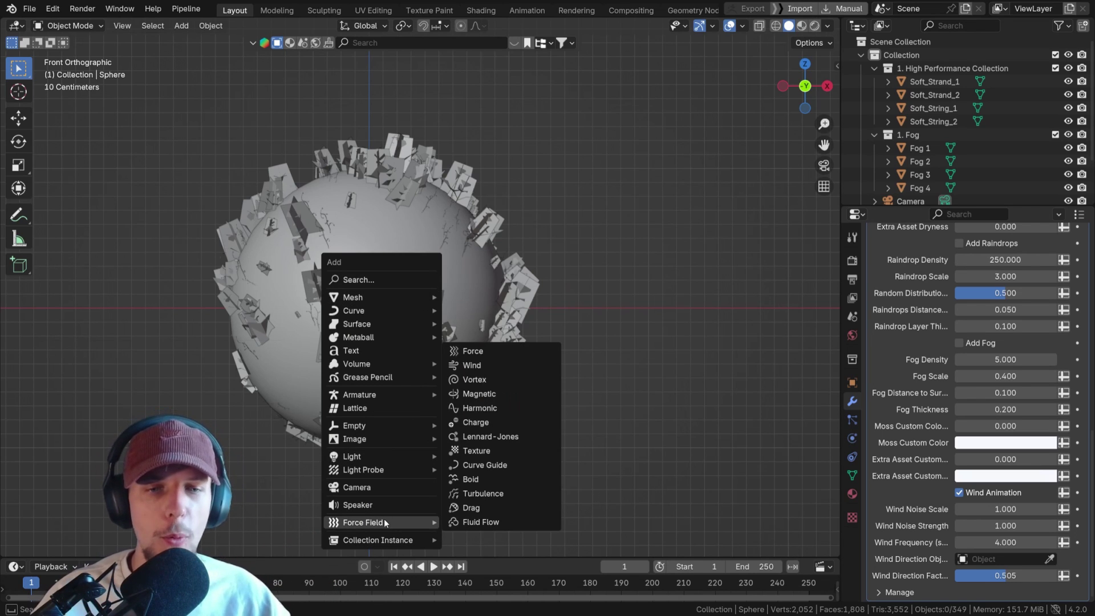
click(491, 367)
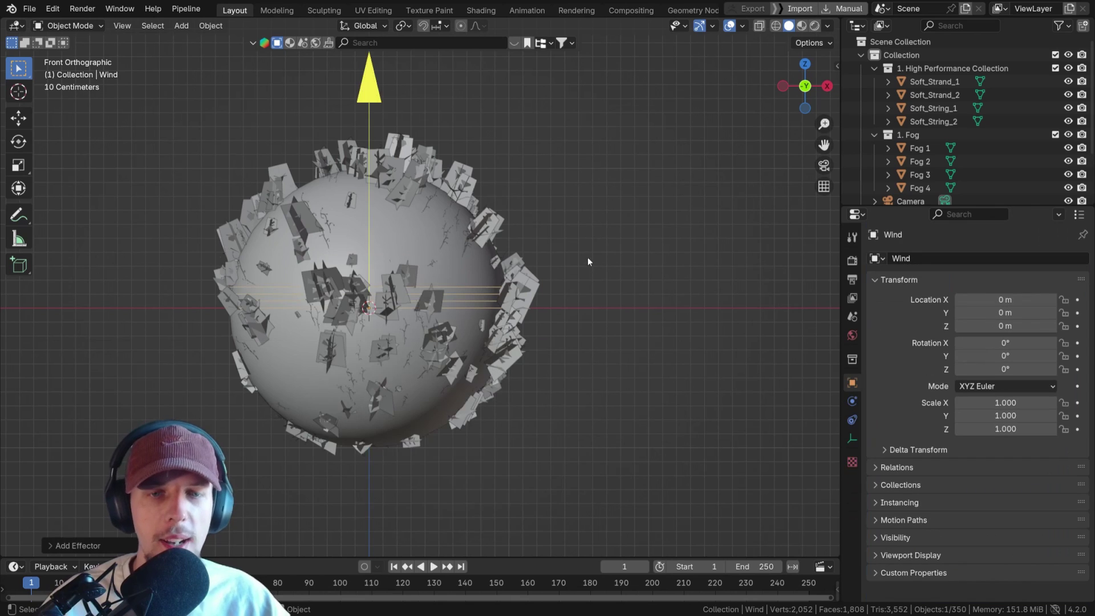
scroll(579, 269, down, 3)
scroll(437, 315, up, 2)
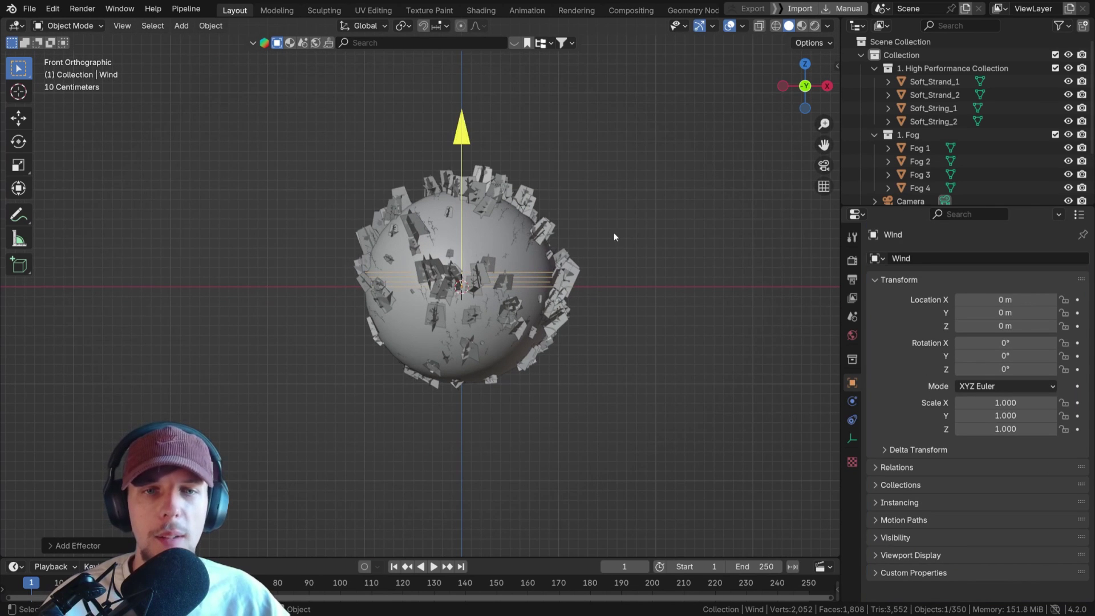
scroll(587, 262, up, 2)
scroll(480, 307, up, 1)
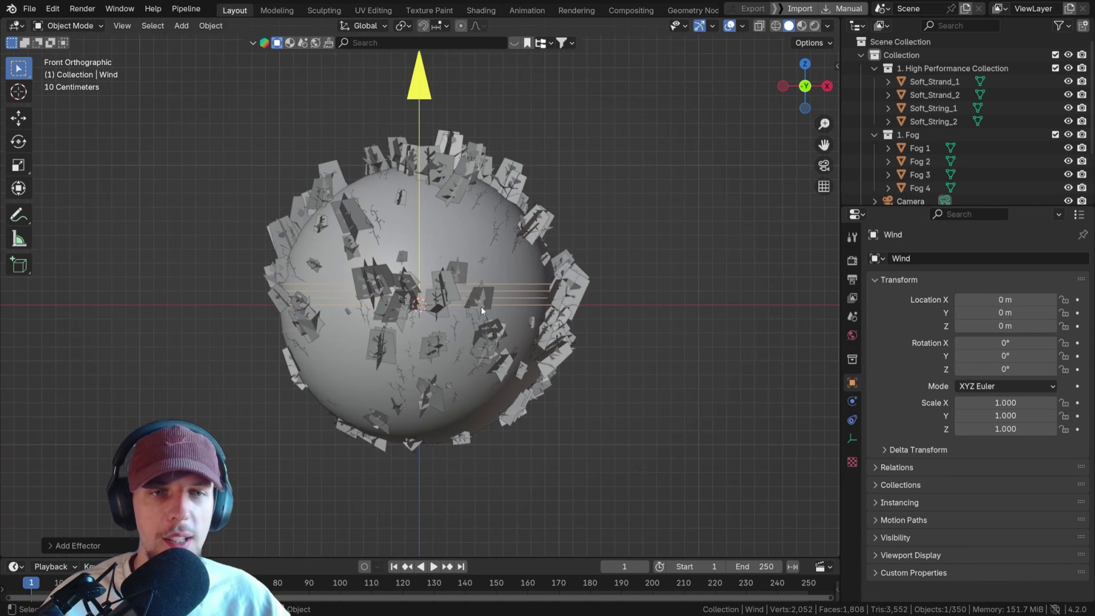
scroll(481, 306, down, 1)
Set the sphere's Wind Direction Object to the Wind field.
click(519, 210)
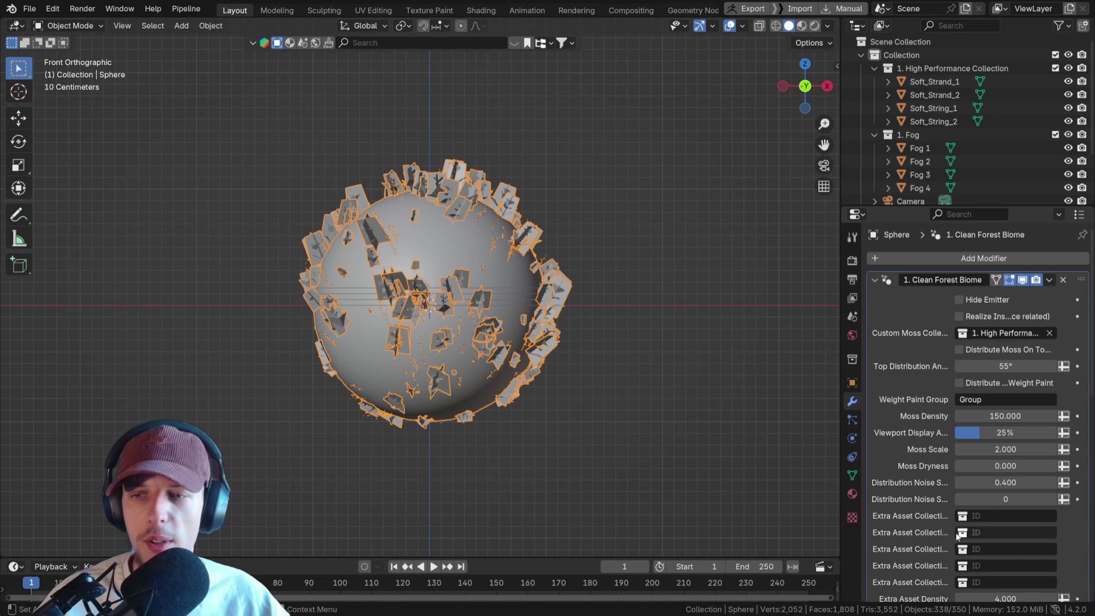
scroll(958, 513, down, 15)
click(1021, 559)
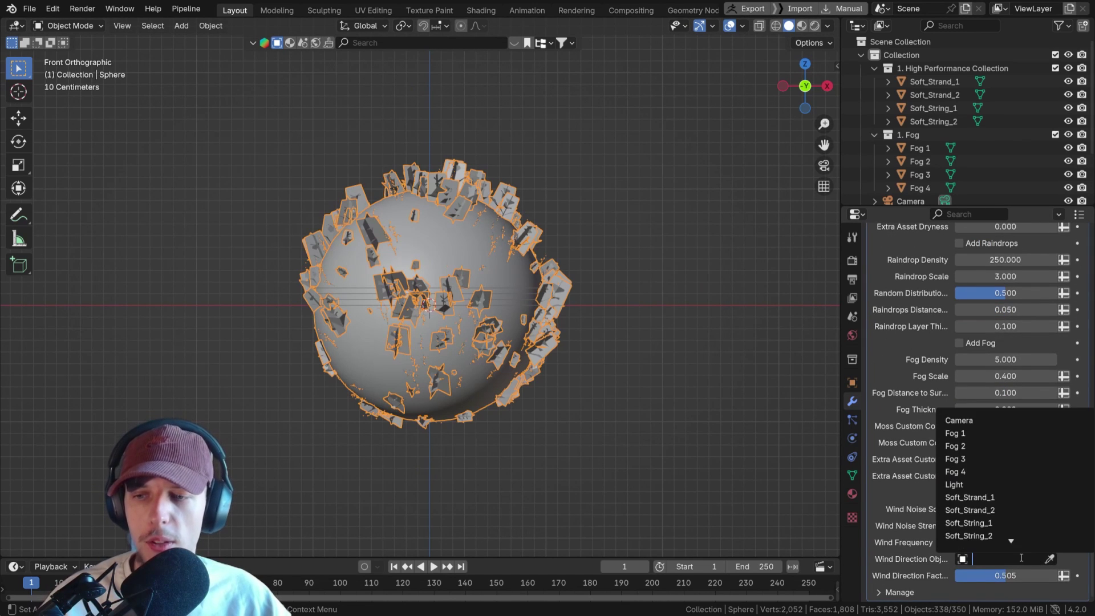
text(wind)
click(973, 417)
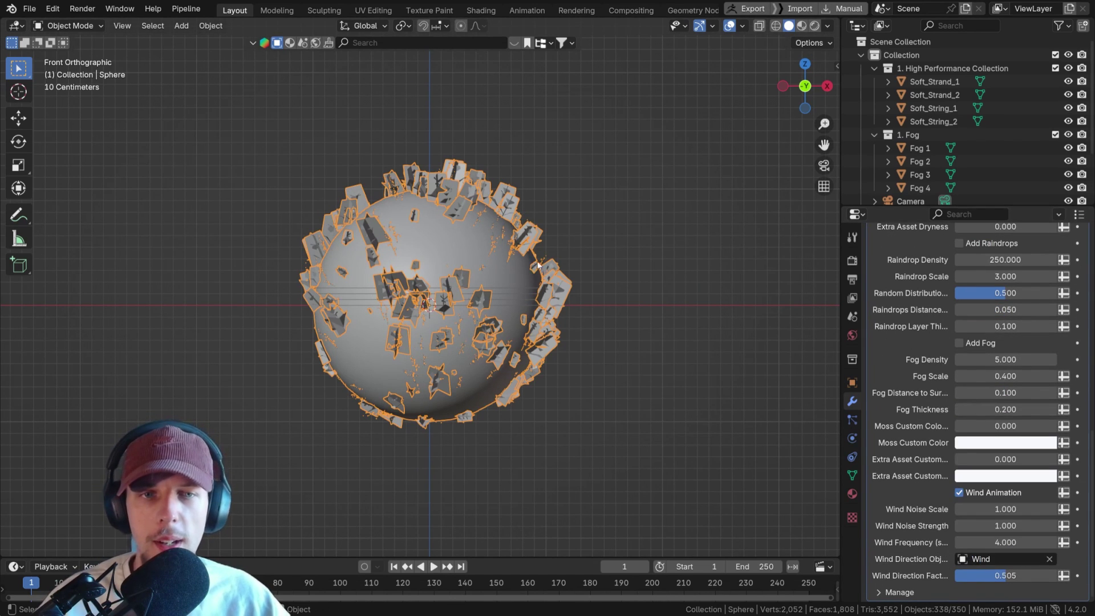
click(510, 291)
Rotate and move the Wind field beside the sphere to blow across the moss.
key(r)
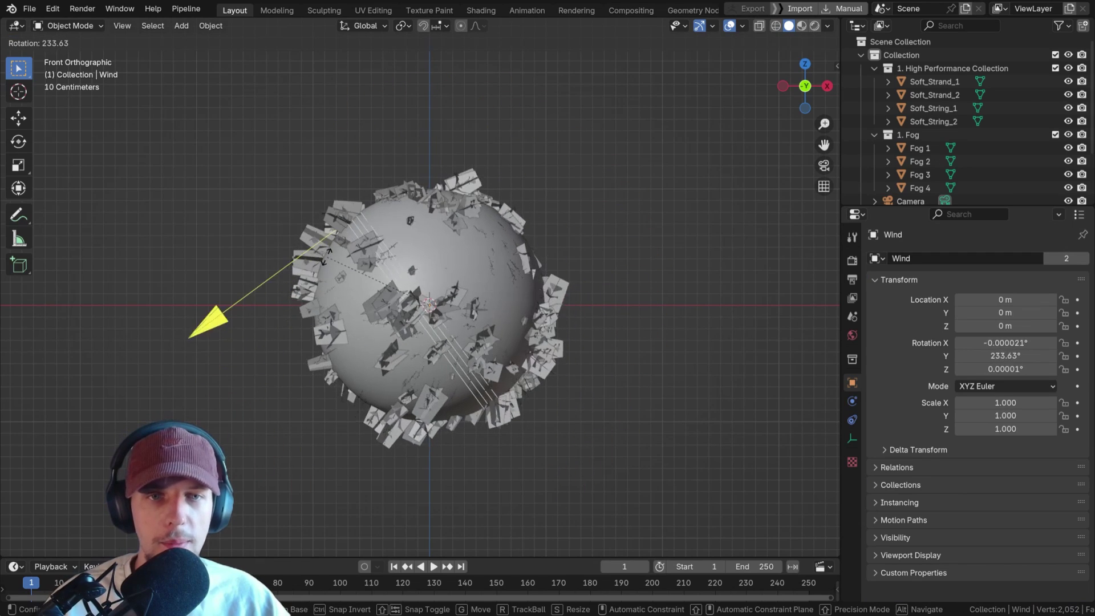
click(318, 303)
key(g)
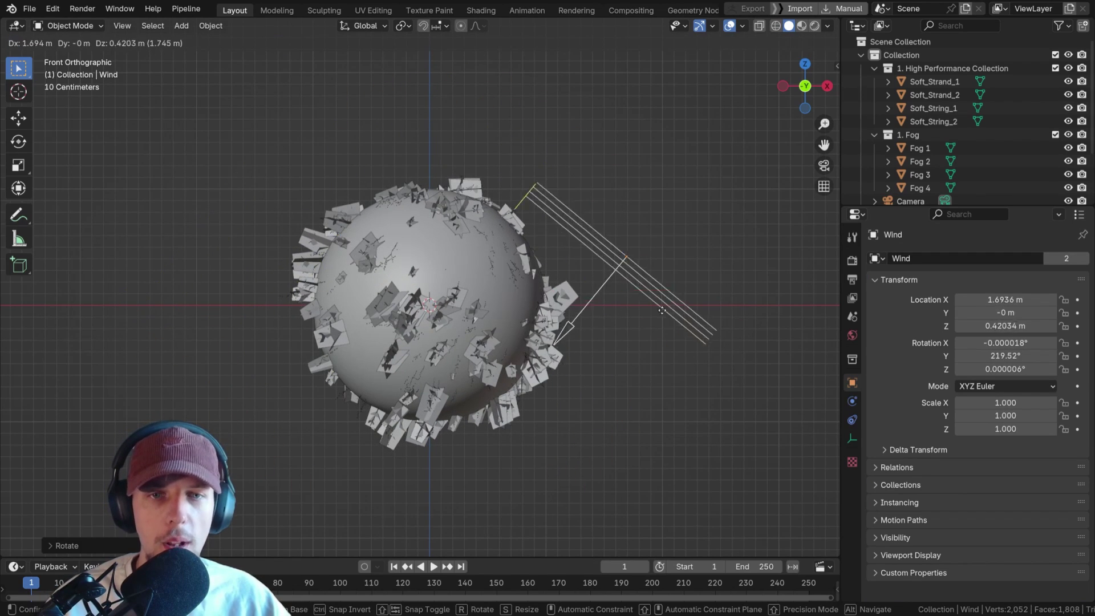
click(684, 342)
key(r)
click(513, 240)
Lower the sphere's Wind Direction Factor to about 0.57.
click(485, 209)
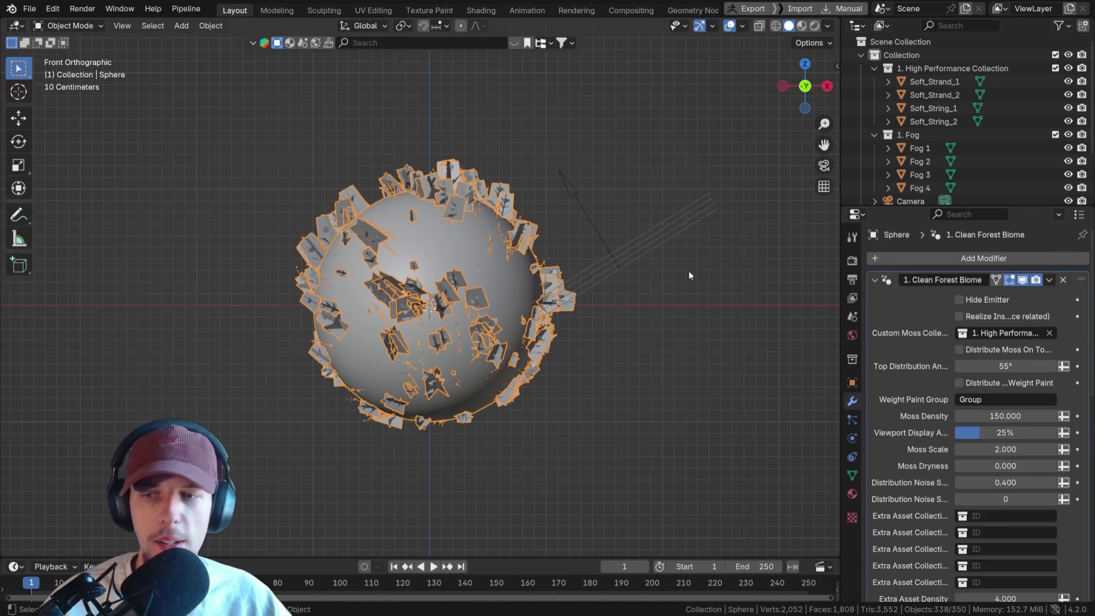
scroll(1037, 500, down, 6)
scroll(1038, 499, down, 10)
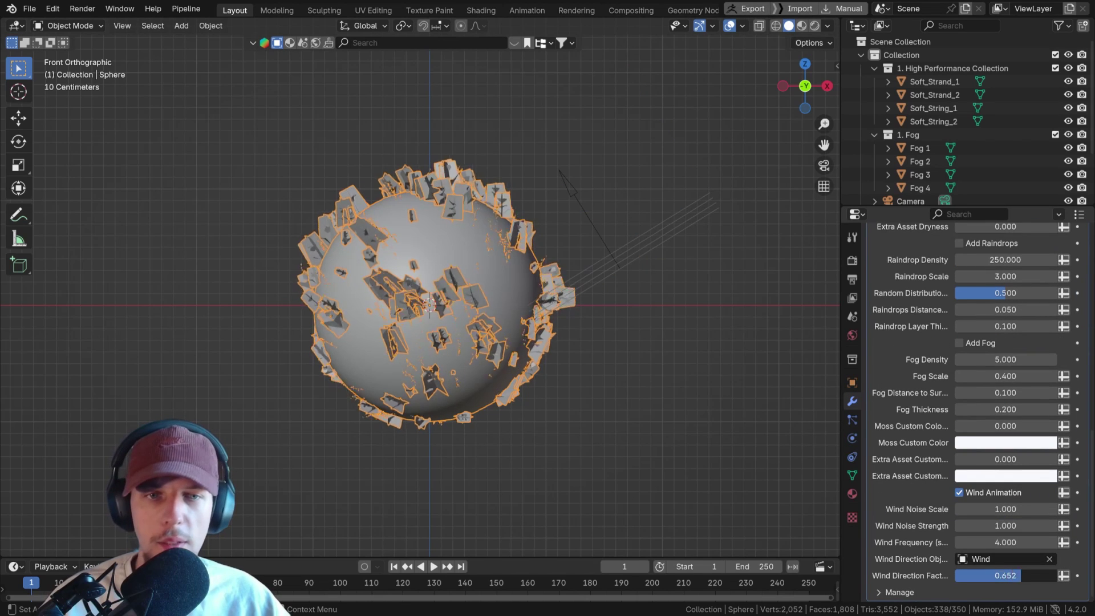
drag(1056, 576, 1010, 575)
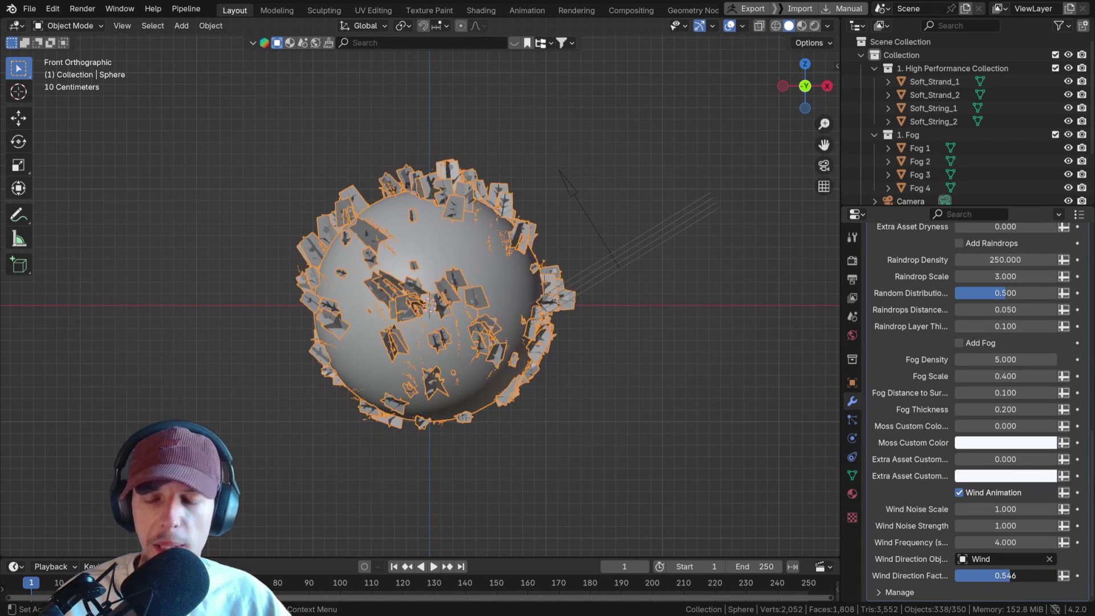
Re-angle the Wind field and shift it up and right of the sphere.
click(631, 264)
key(r)
click(586, 230)
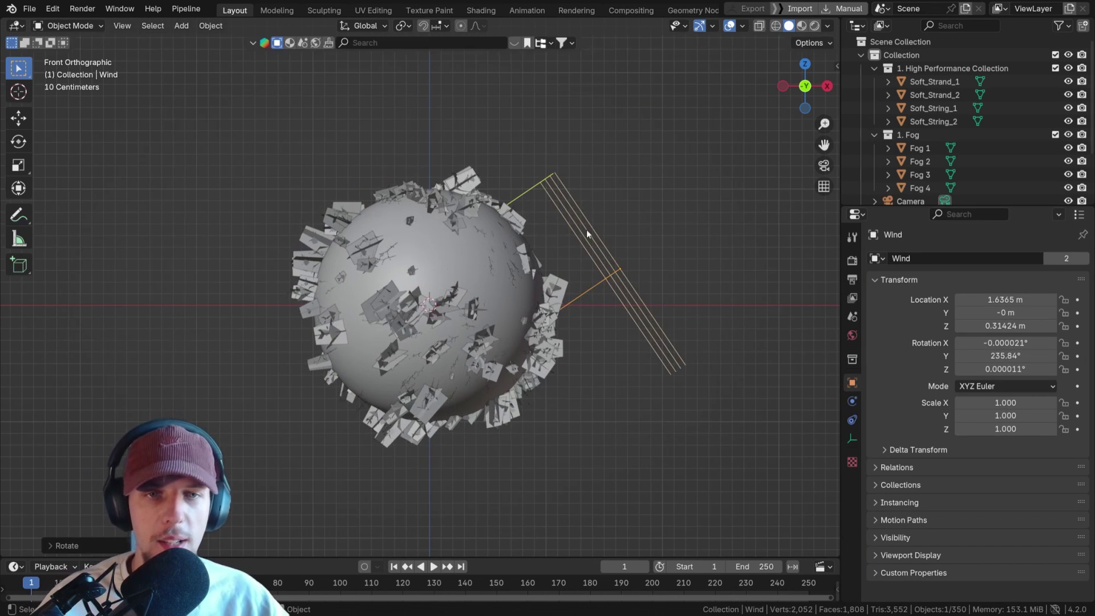
key(g)
click(643, 245)
click(557, 325)
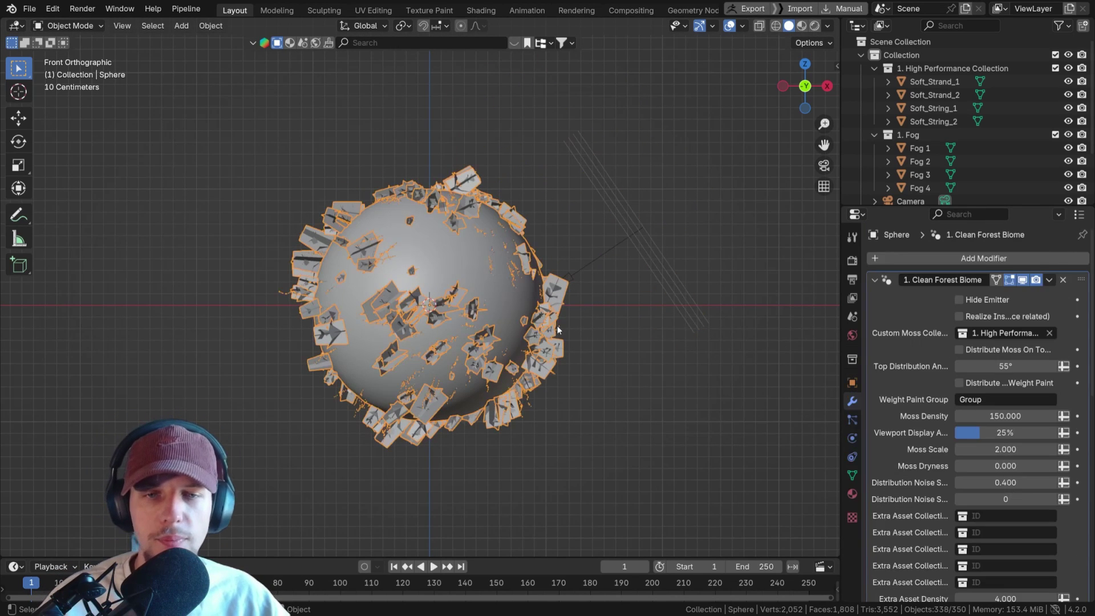
Preview the wind animation with the viewport overlays hidden.
key(space)
scroll(464, 327, up, 2)
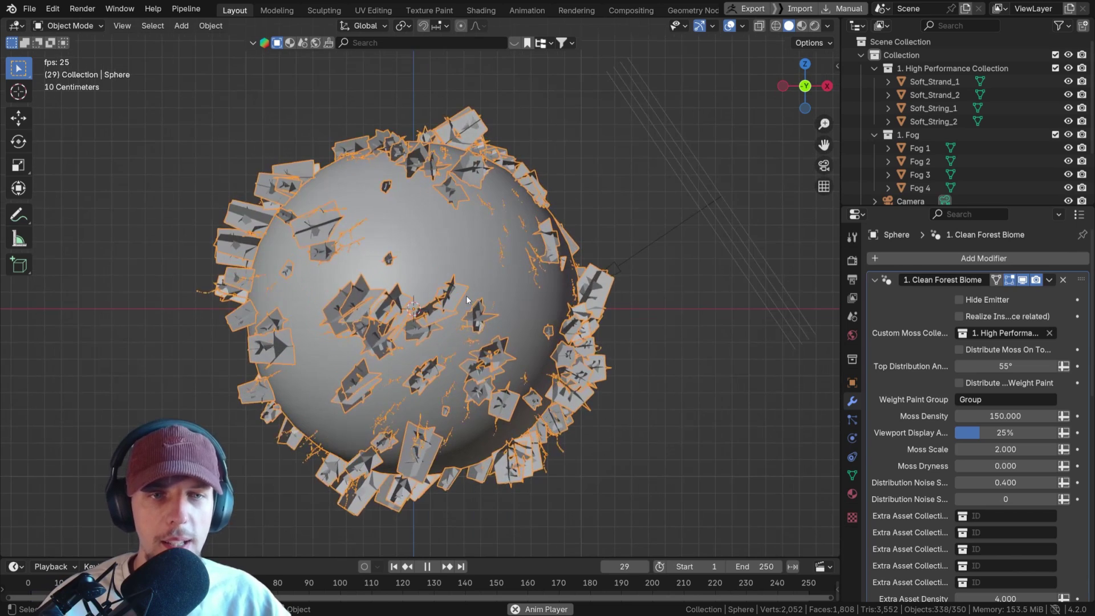
click(729, 26)
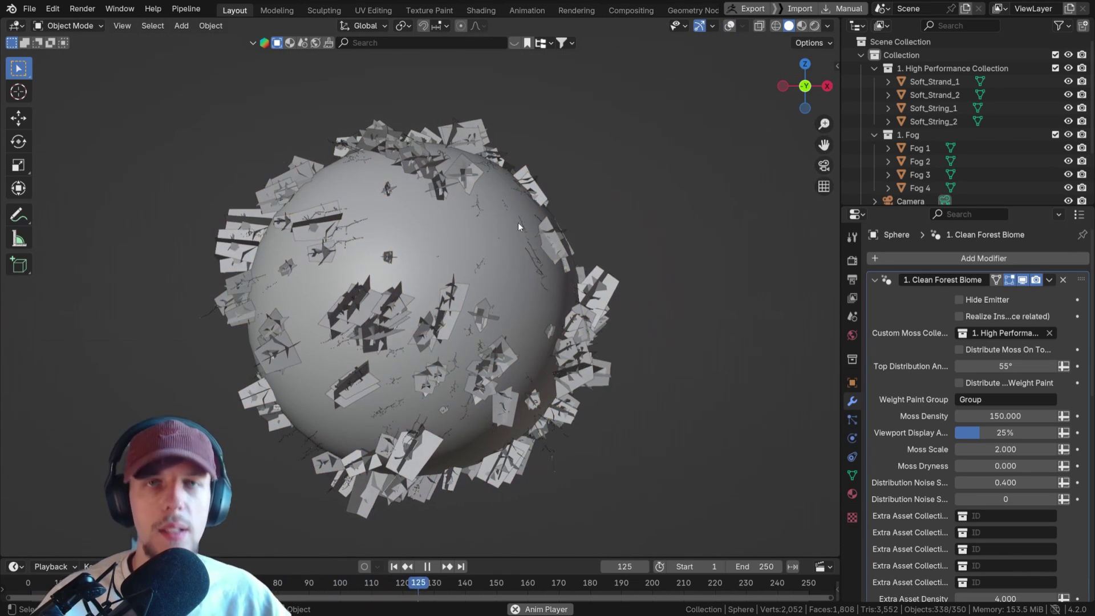
key(space)
Set Wind Noise Strength to 2 and fine-tune it while the animation plays.
scroll(977, 489, down, 15)
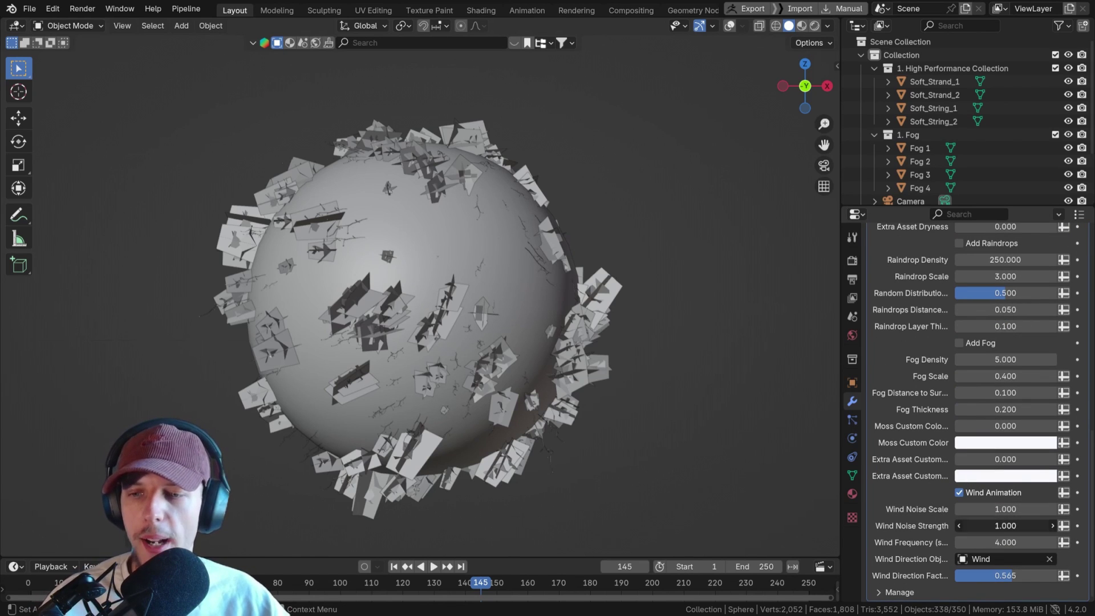
key(Return)
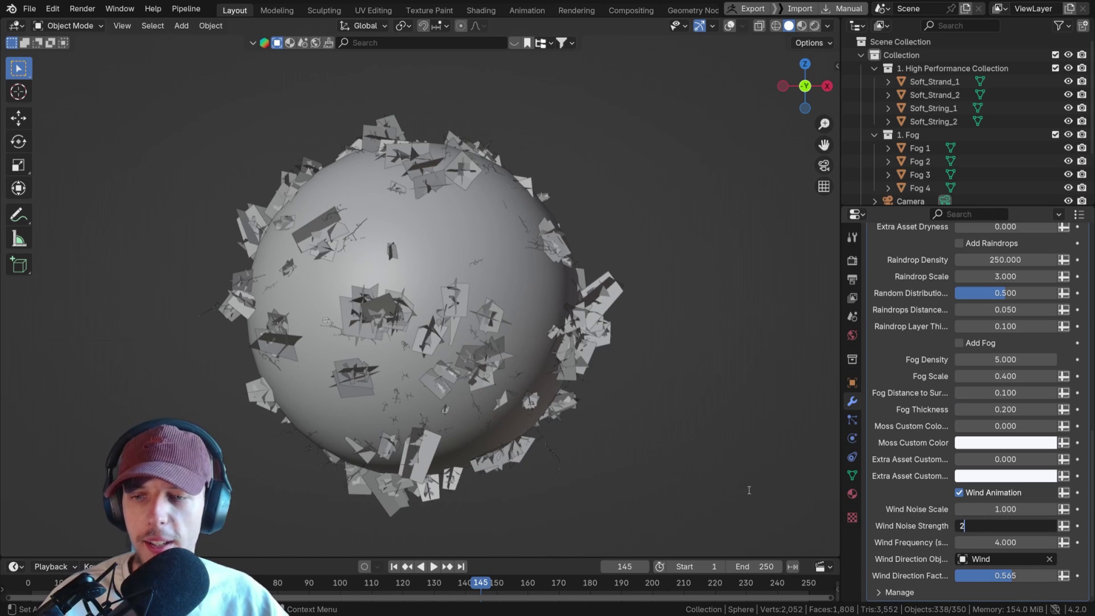
key(Return)
key(space)
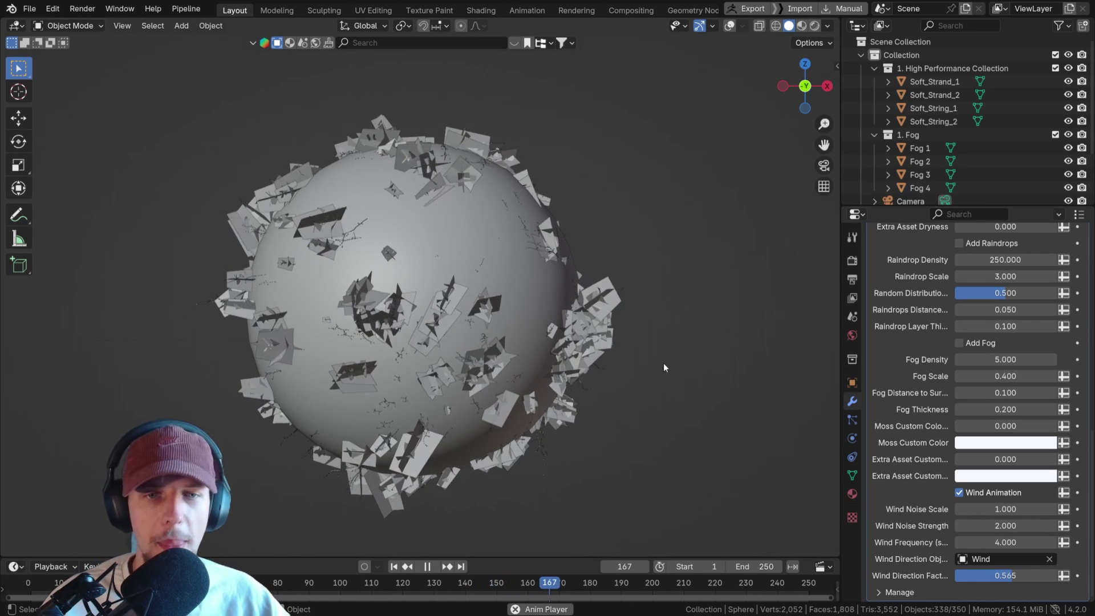
mouse_move(1017, 523)
mouse_down()
mouse_move(1038, 525)
mouse_move(1025, 525)
mouse_up()
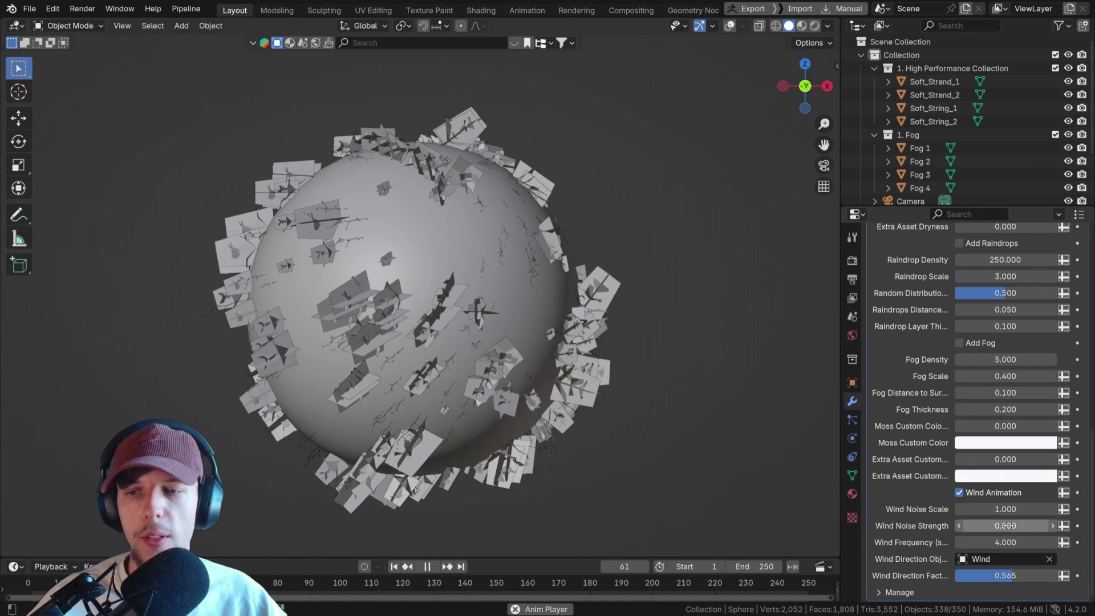
drag(1005, 526, 1065, 525)
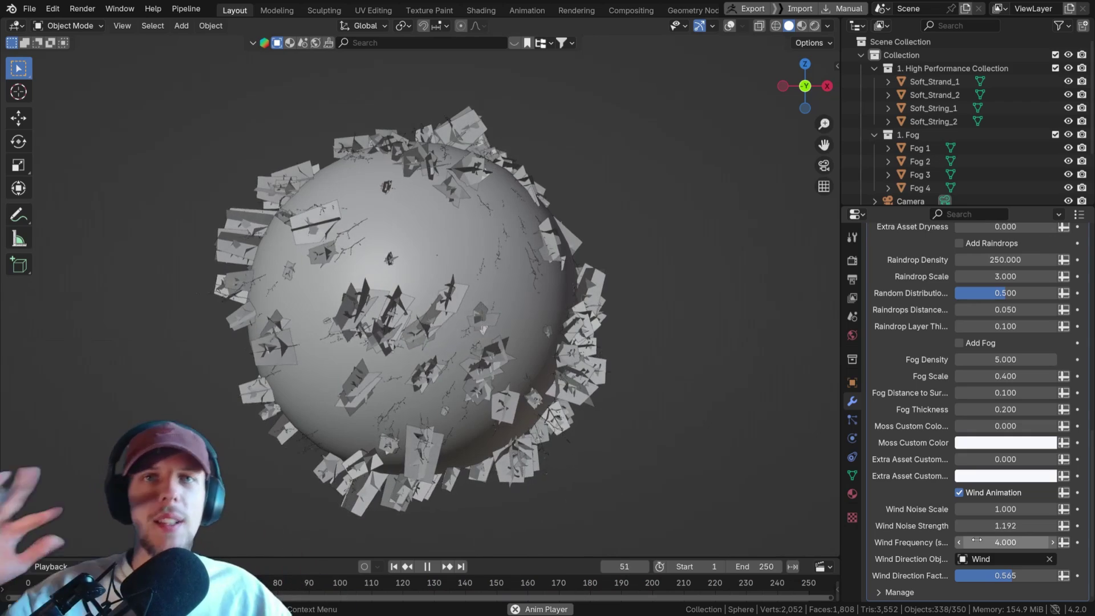
Adjust Wind Frequency, briefly to 2, and raise the Wind Direction Factor.
drag(976, 540, 1069, 540)
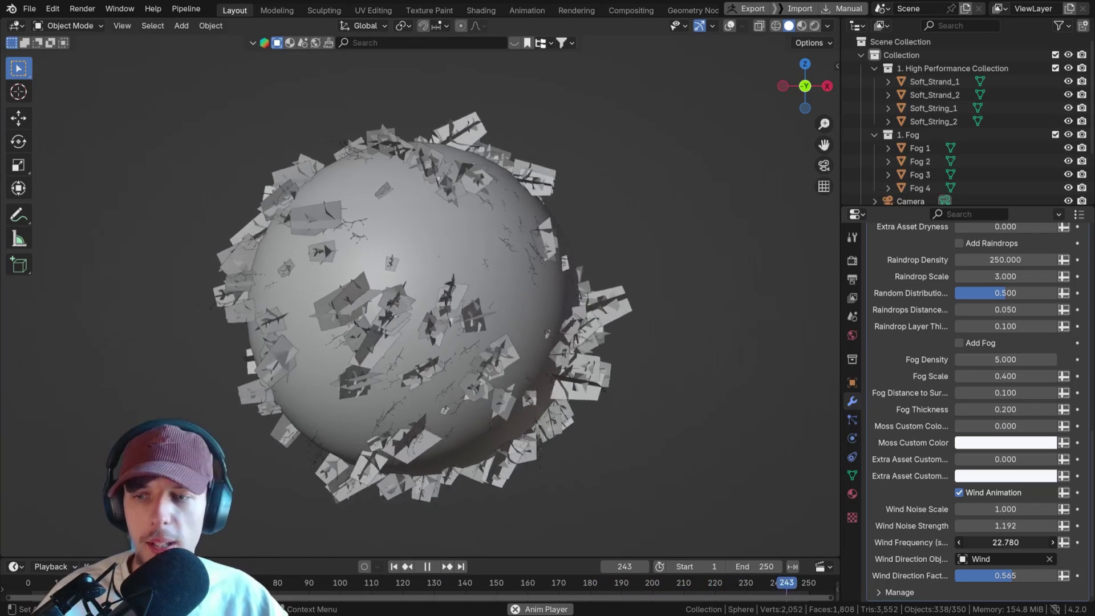
click(965, 541)
text(2)
key(Return)
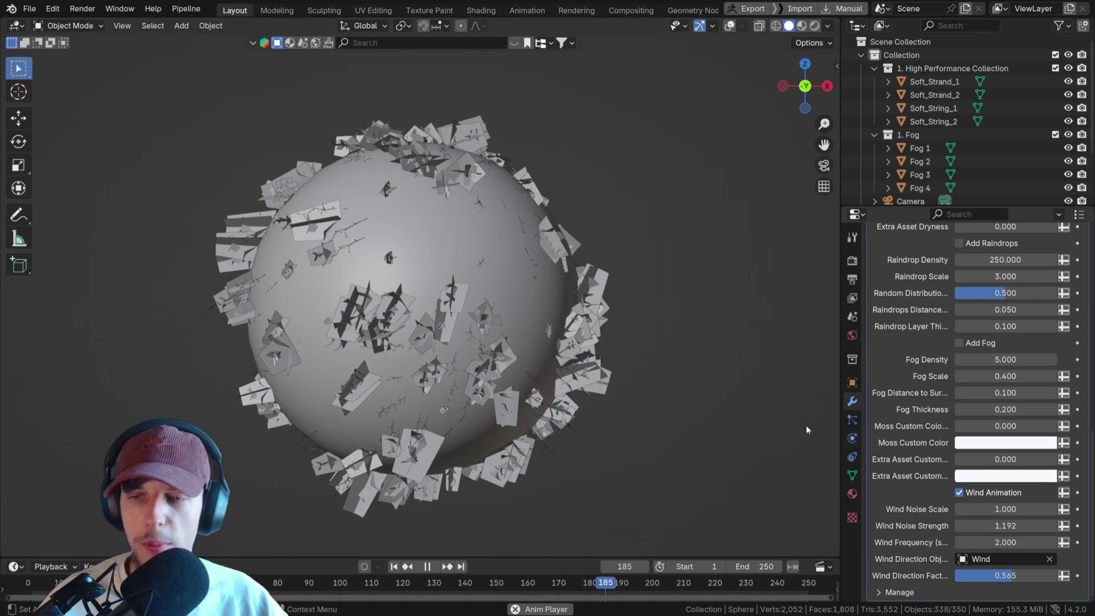
drag(1037, 576, 1046, 575)
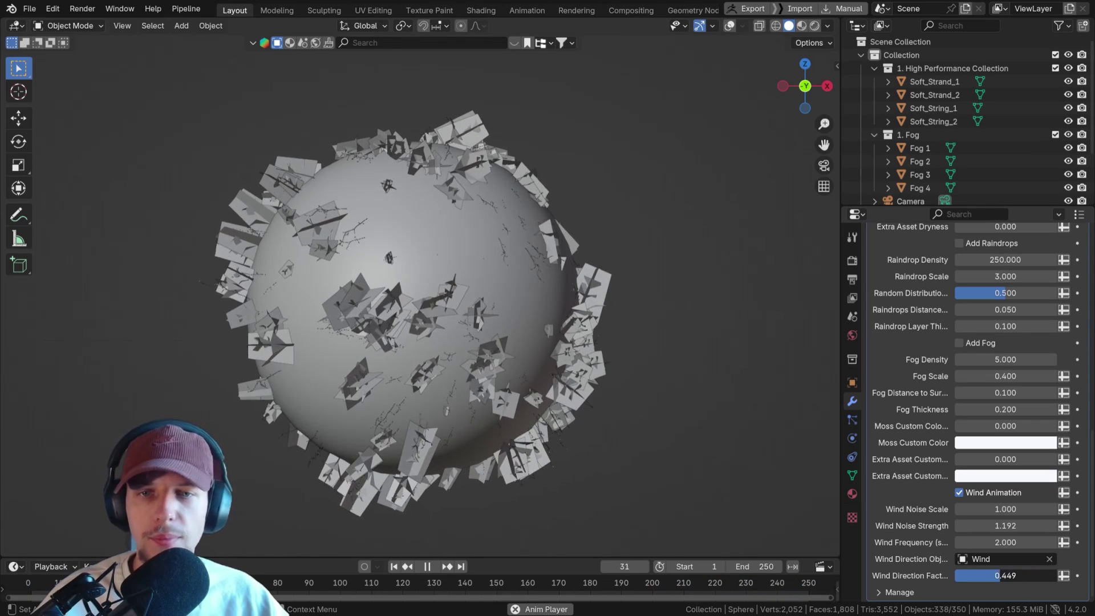
Set the moss Viewport Display Amount to 100%.
scroll(956, 274, up, 5)
scroll(958, 273, up, 5)
drag(969, 307, 995, 307)
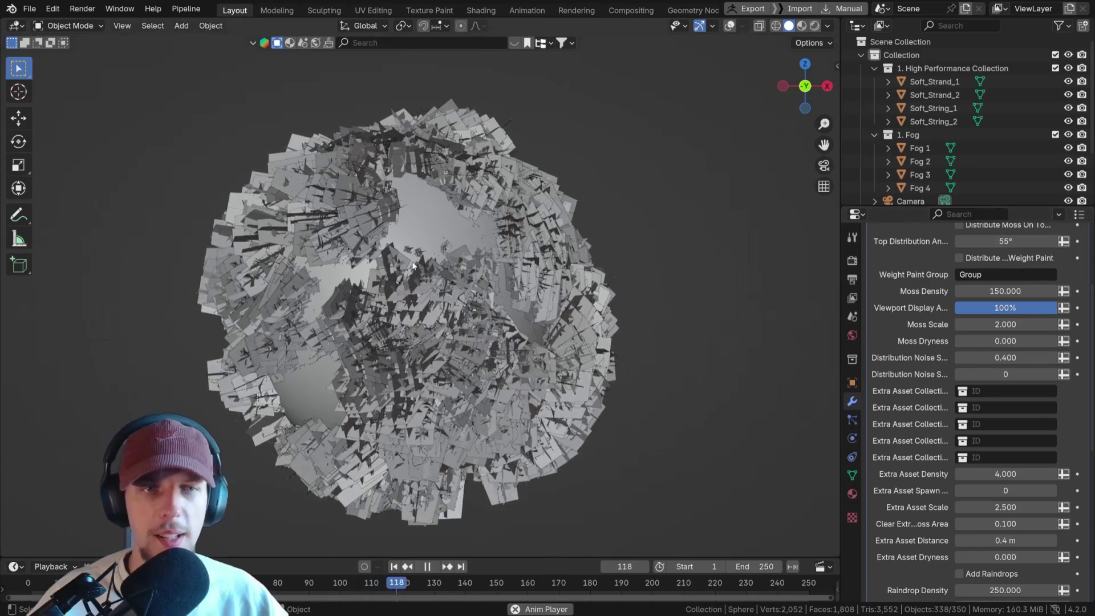
Retune Wind Frequency to 5.59 and Wind Direction Factor to 0.532.
scroll(988, 391, down, 12)
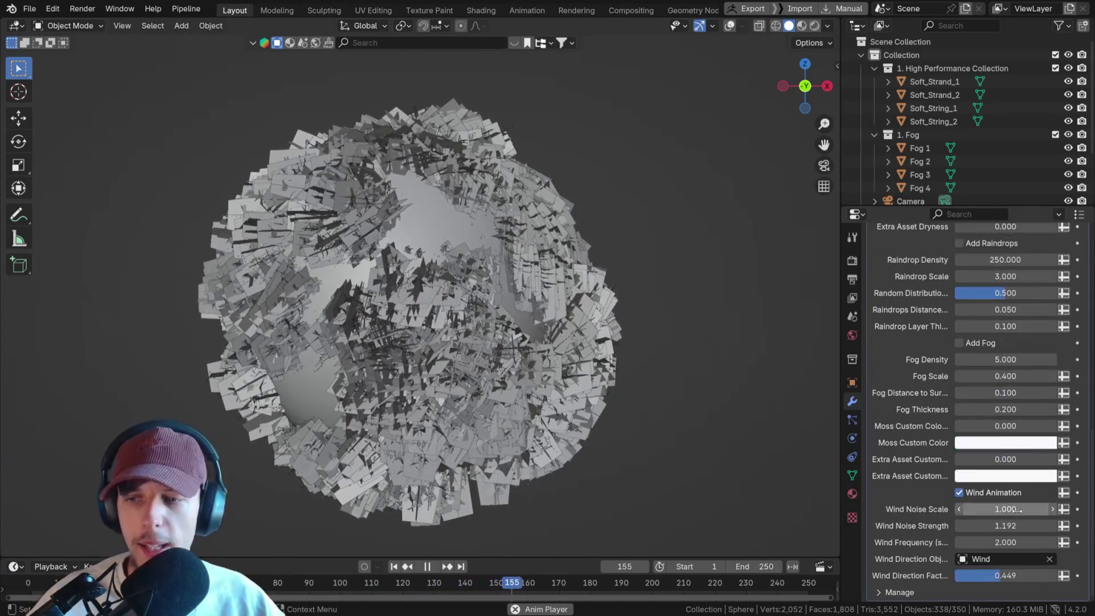
drag(1012, 525, 1031, 542)
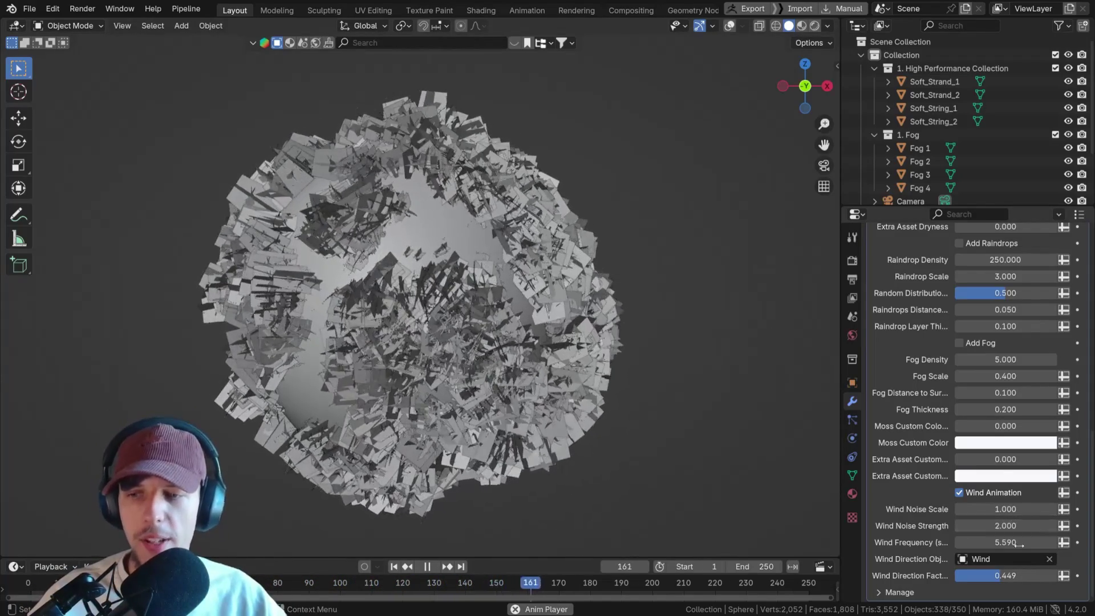
mouse_move(1021, 575)
mouse_down()
mouse_move(1006, 575)
mouse_move(1040, 575)
mouse_up()
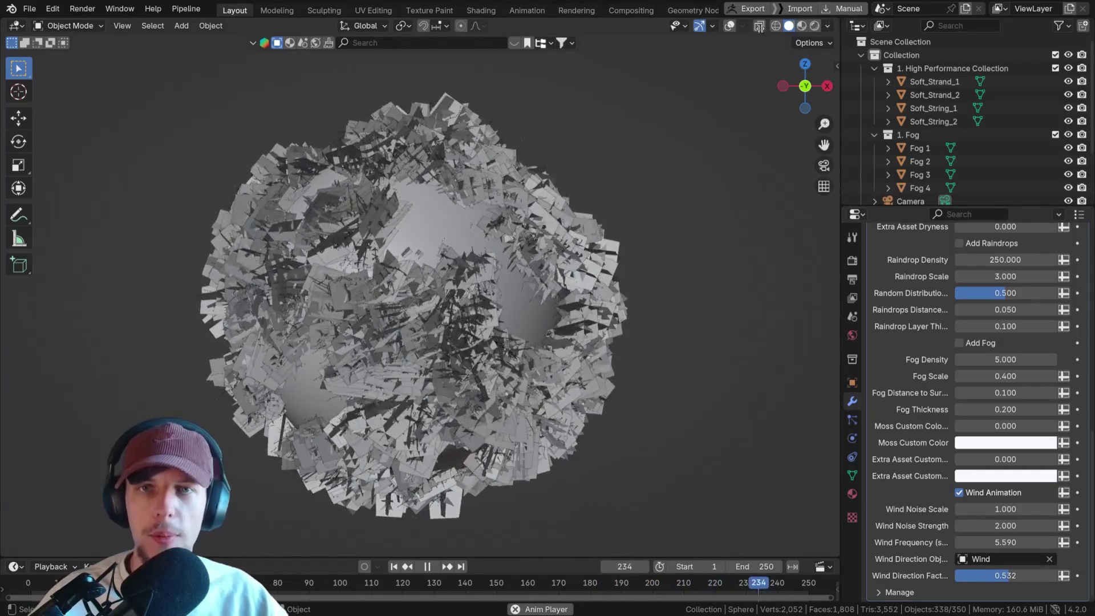
Split the viewport and show the moss node tree in a Geometry Node Editor.
drag(838, 20, 518, 23)
click(532, 25)
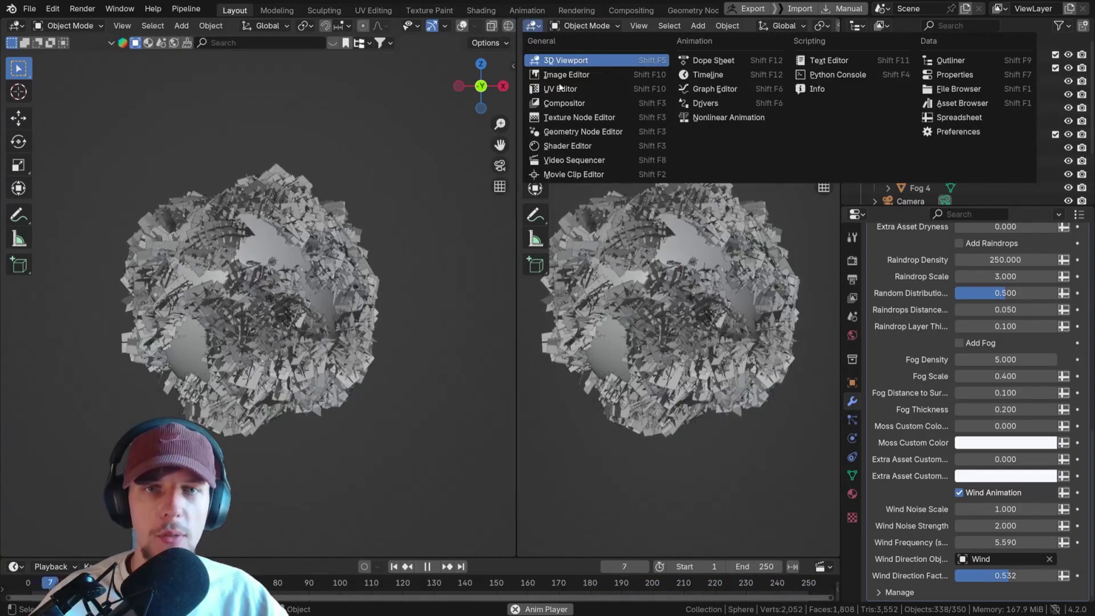
click(576, 134)
drag(645, 243, 799, 243)
key(Home)
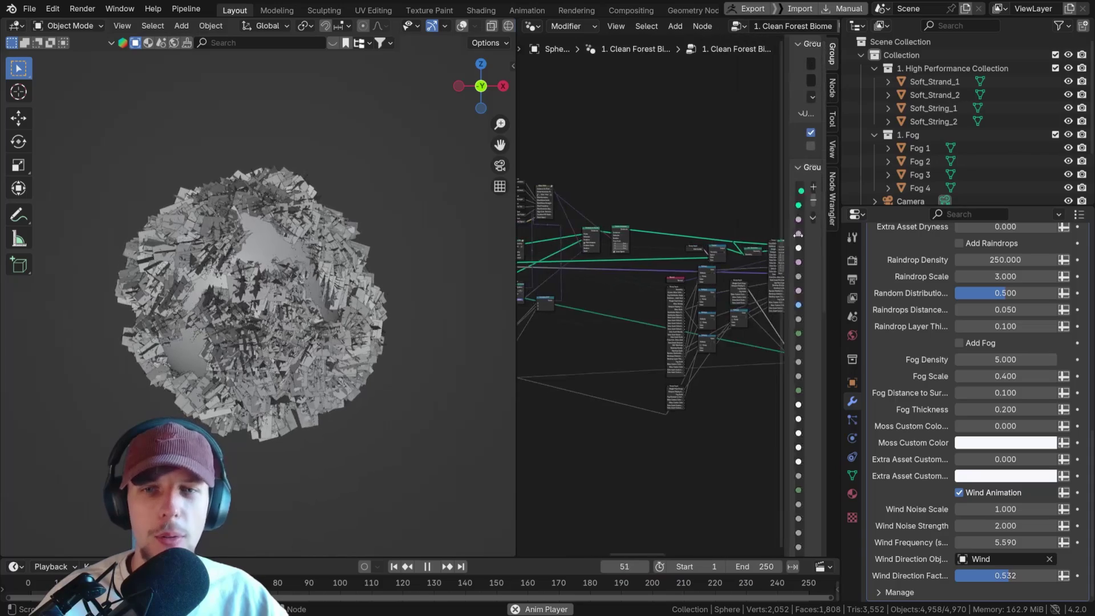
scroll(581, 245, down, 2)
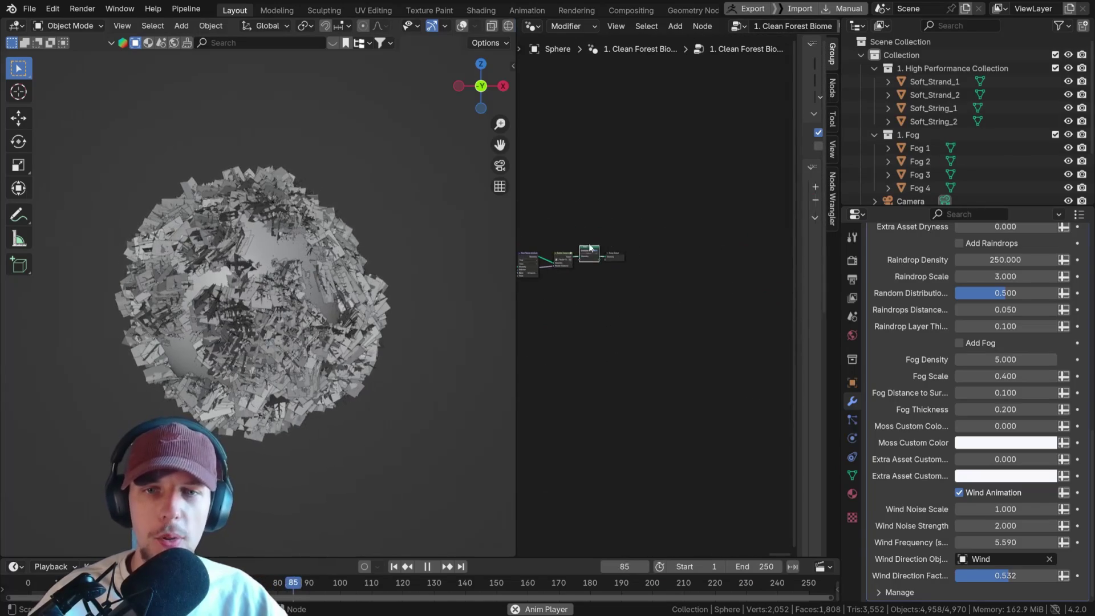
scroll(590, 249, up, 8)
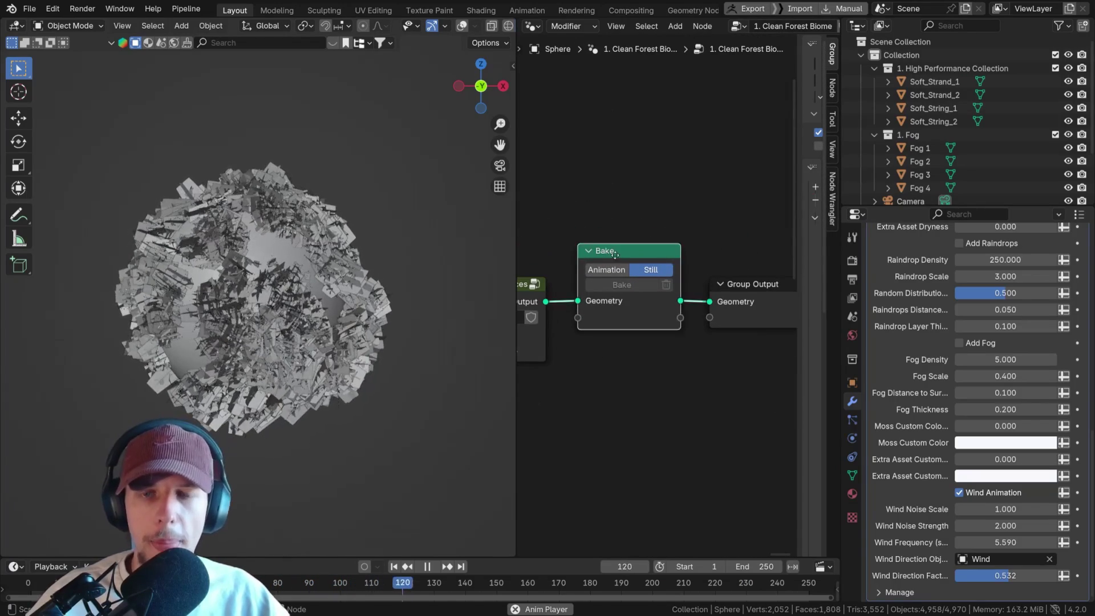
scroll(614, 253, up, 4)
Set the scene end frame to 100, return to frame 1, and save.
key(space)
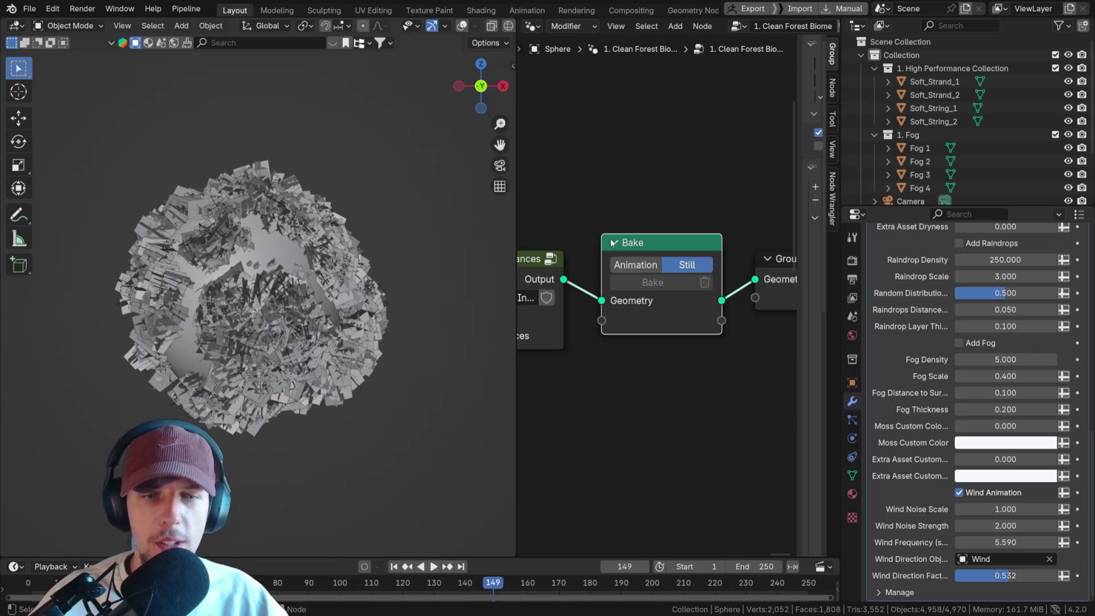
click(754, 566)
key(Return)
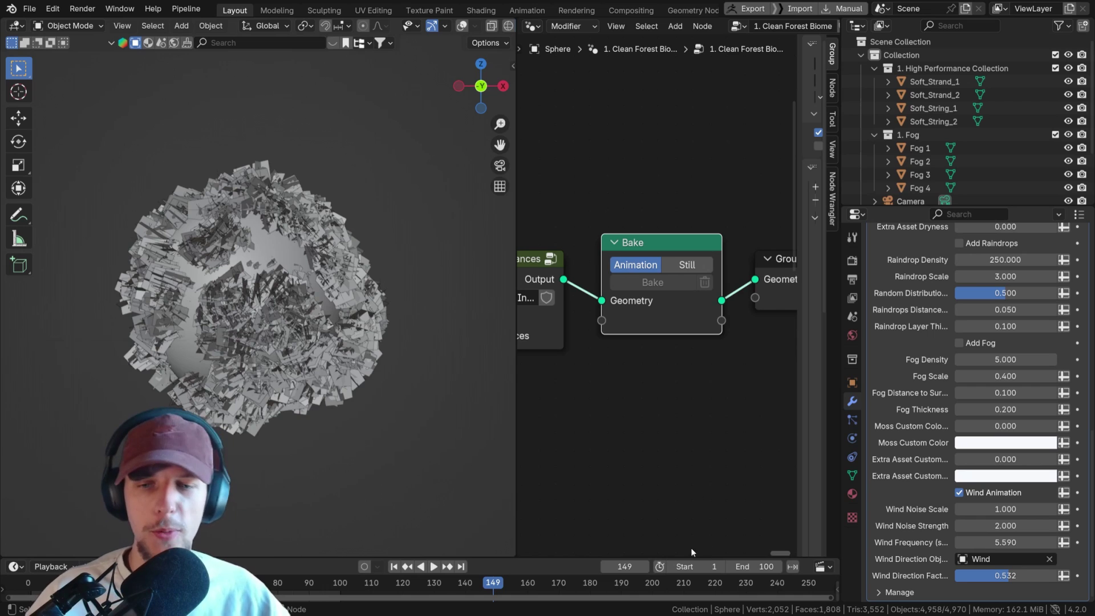
click(395, 567)
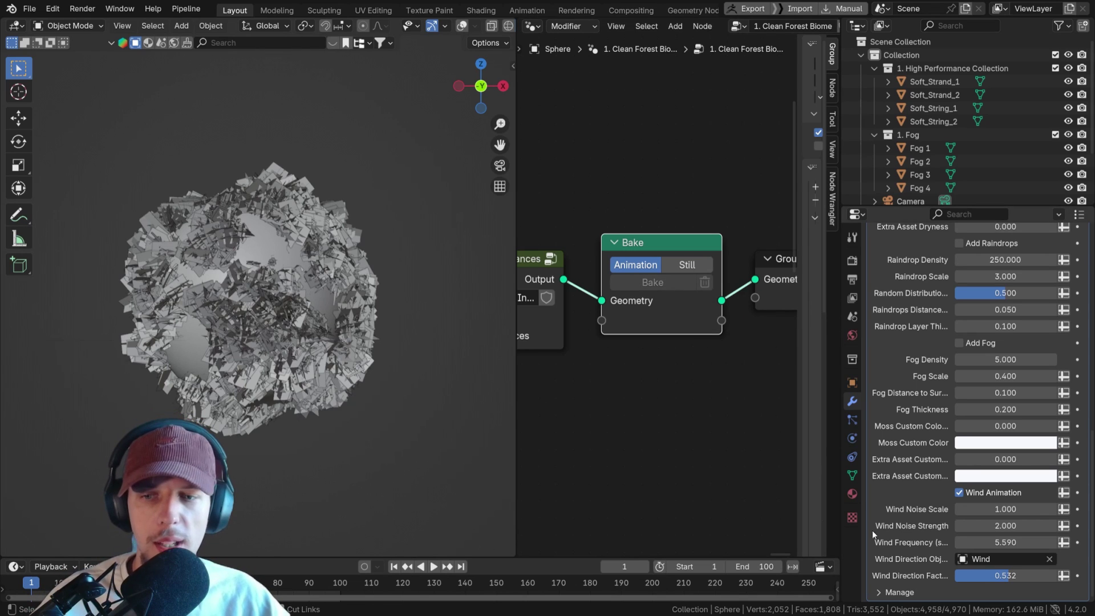
key(ctrl+s)
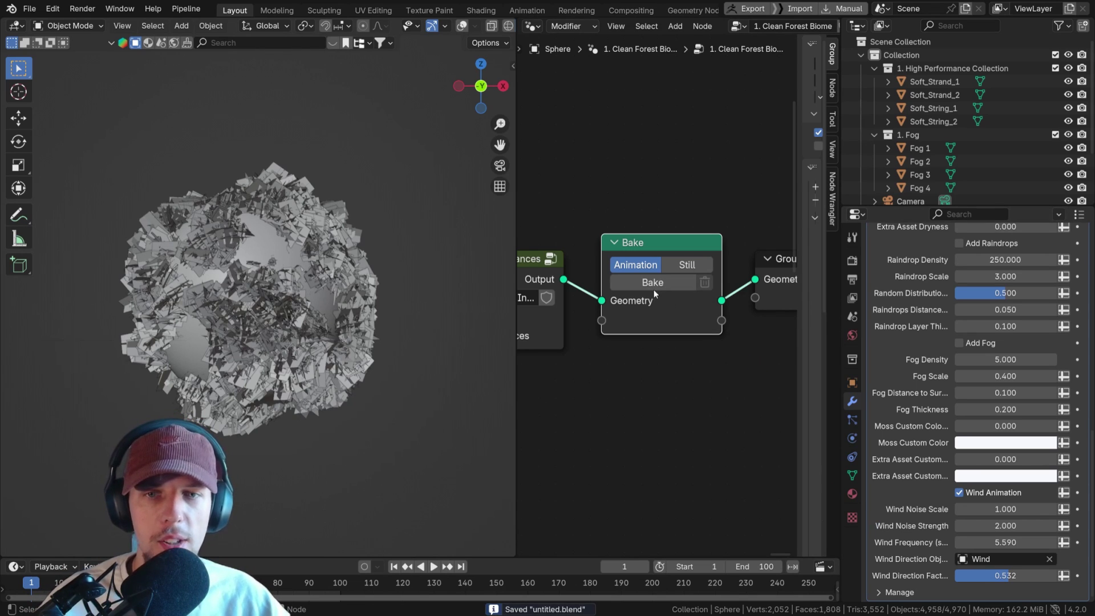
Bake the Bake node for frames 1–100 and play back the result with overlays on.
click(655, 287)
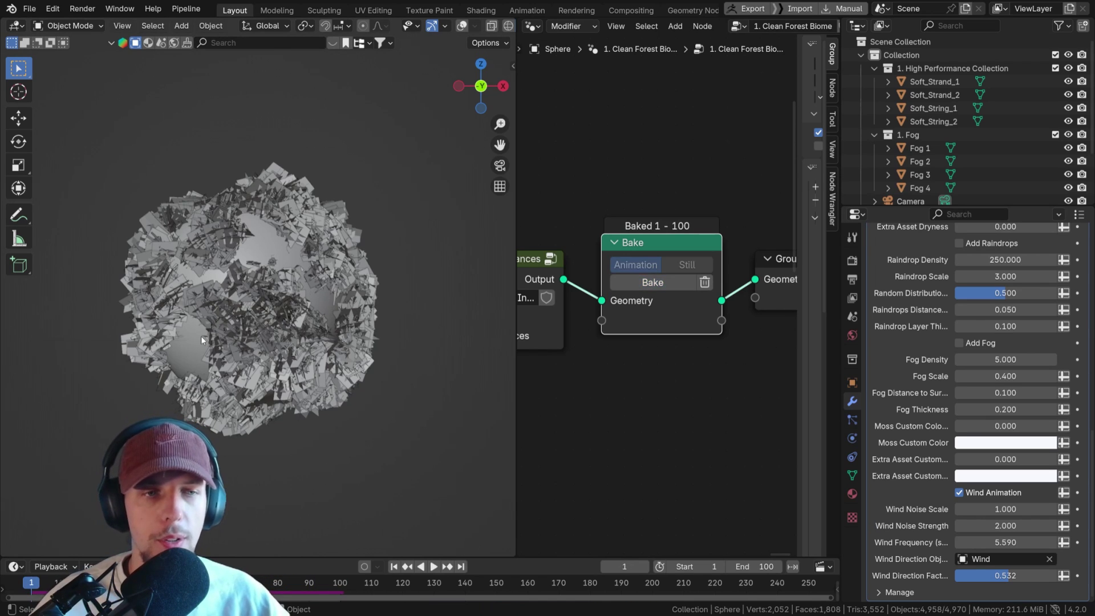
key(space)
scroll(210, 279, up, 3)
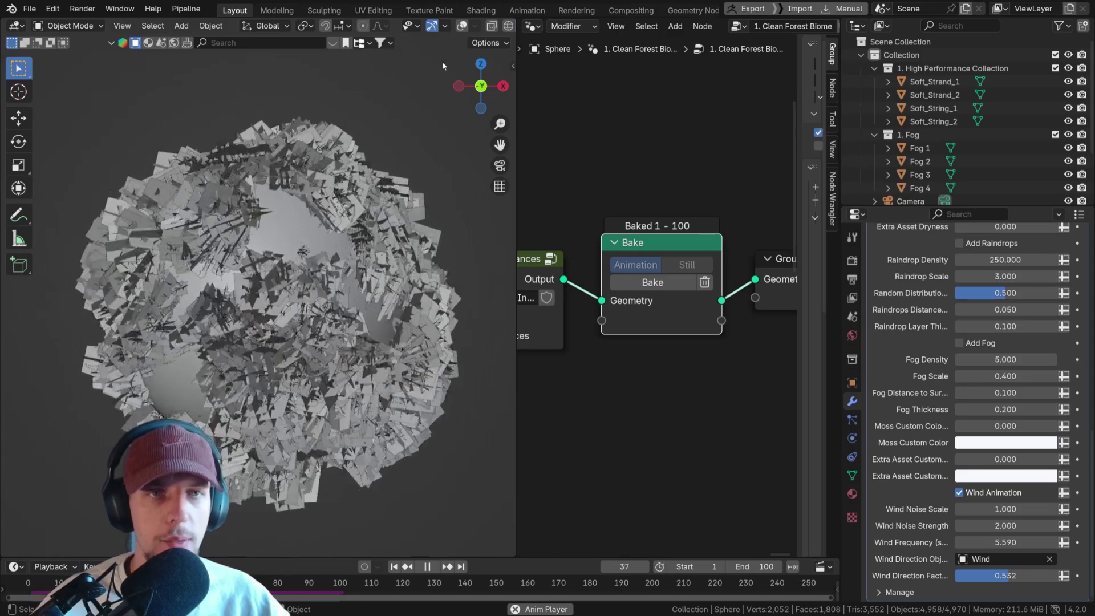
click(462, 26)
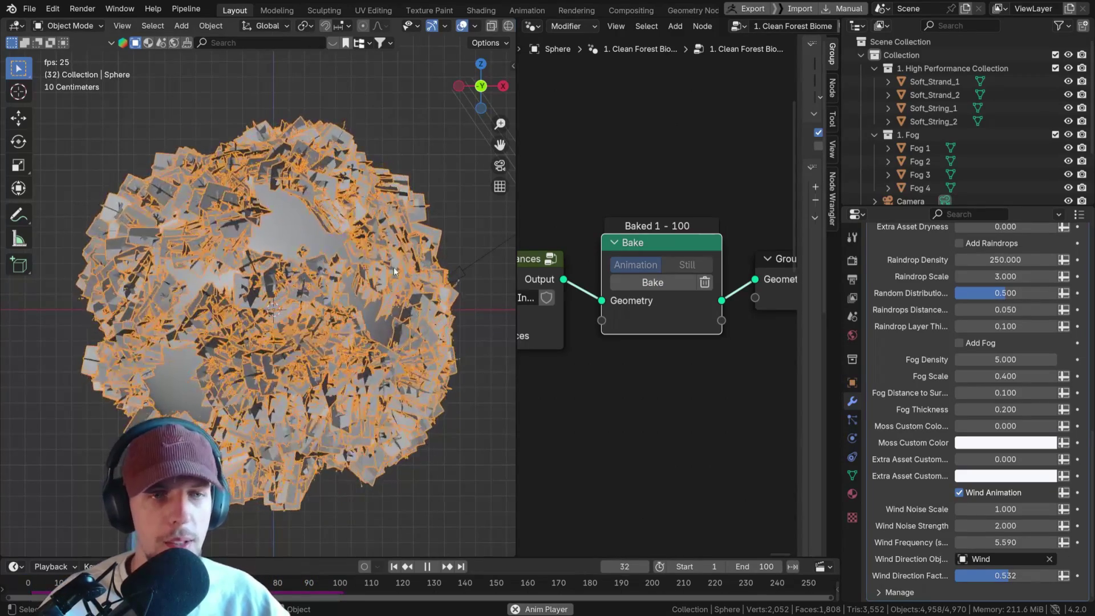
key(space)
click(467, 137)
Turn the node area into an Asset Browser and delete the Clean Forest Biome modifier.
click(535, 25)
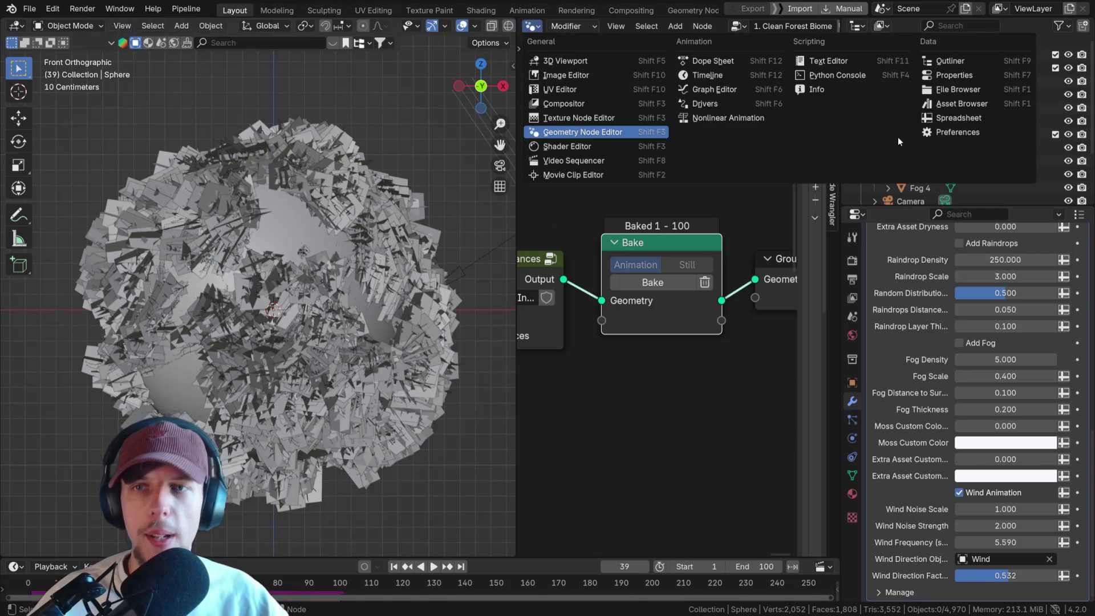
click(946, 105)
key(a)
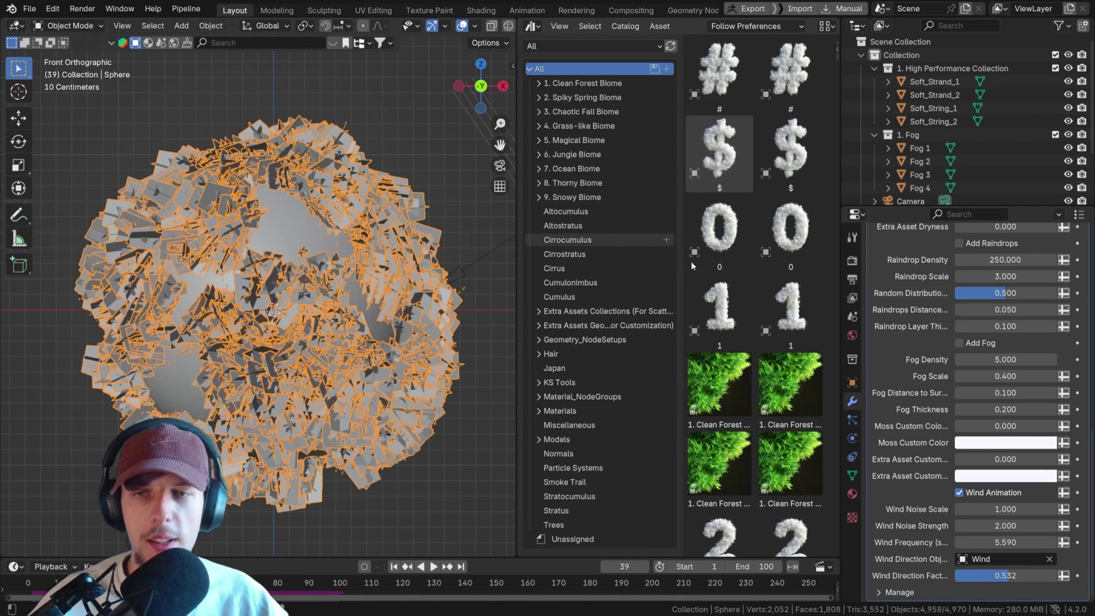
scroll(934, 365, up, 15)
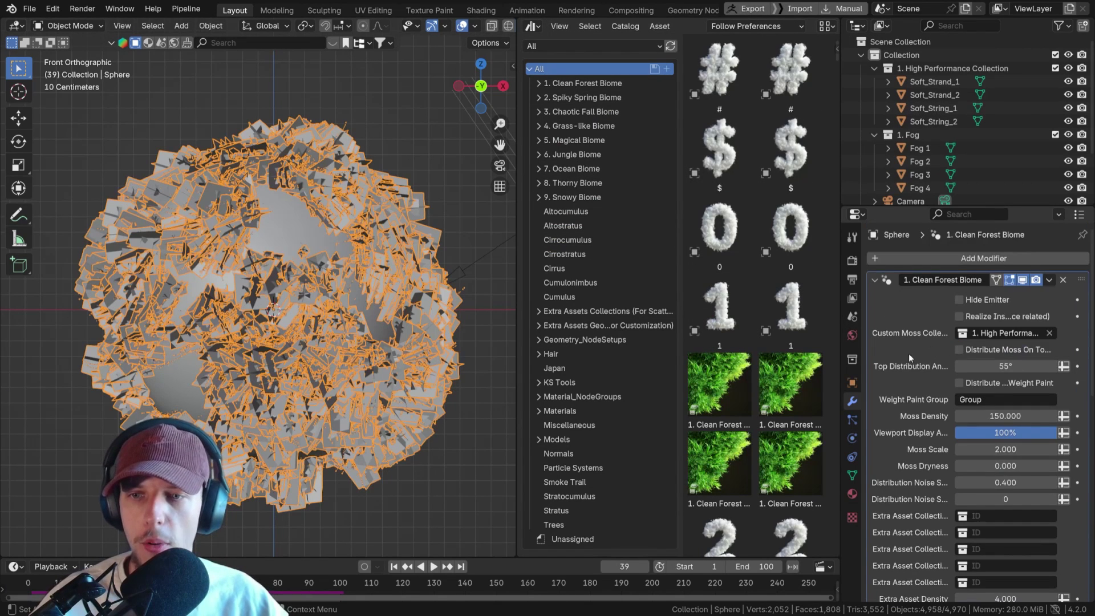
click(1062, 280)
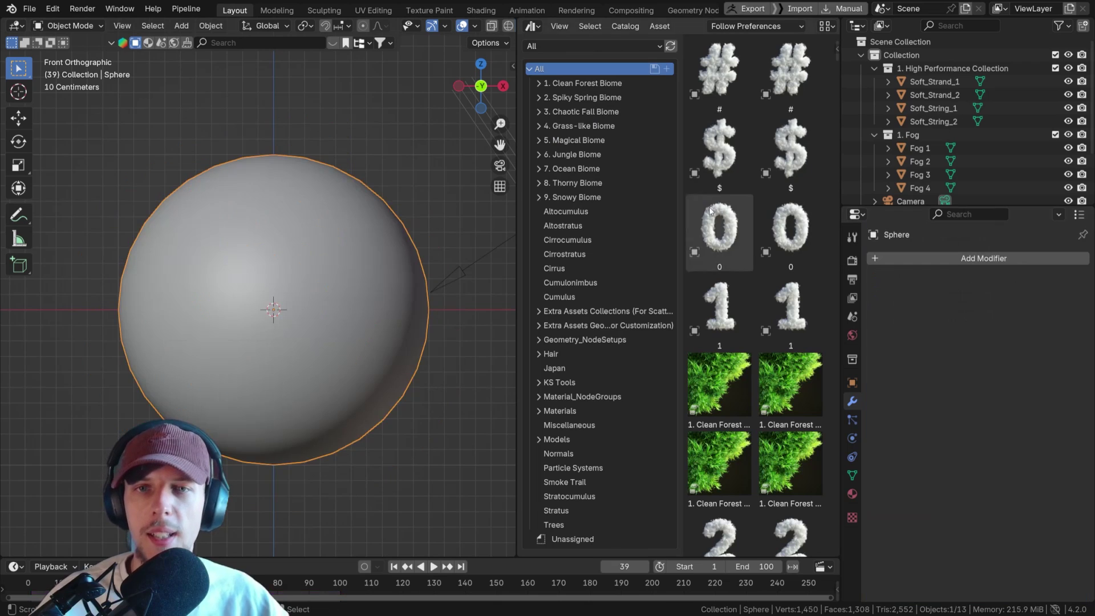
Drag 5. Magical Biome from the Mossify - Full (Wind Update 0909) library onto the sphere.
click(547, 46)
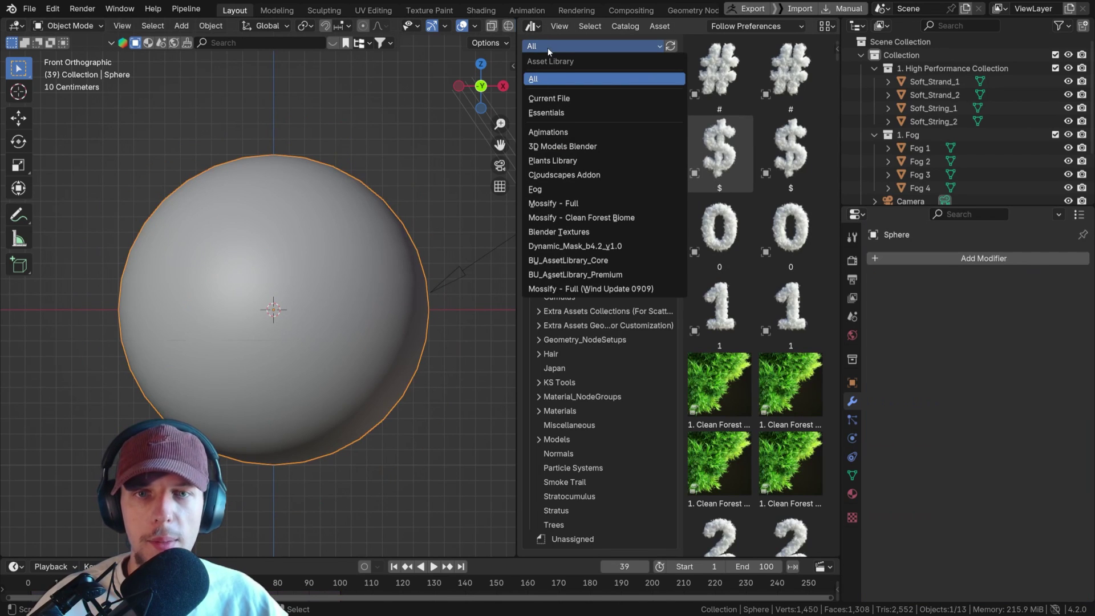
click(604, 289)
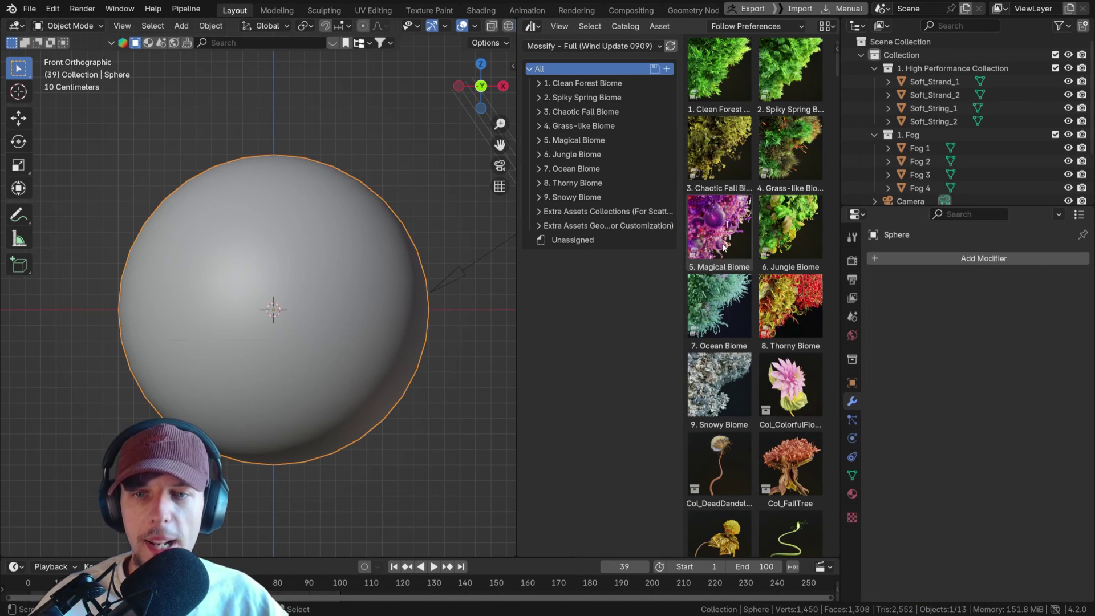
click(724, 247)
click(724, 377)
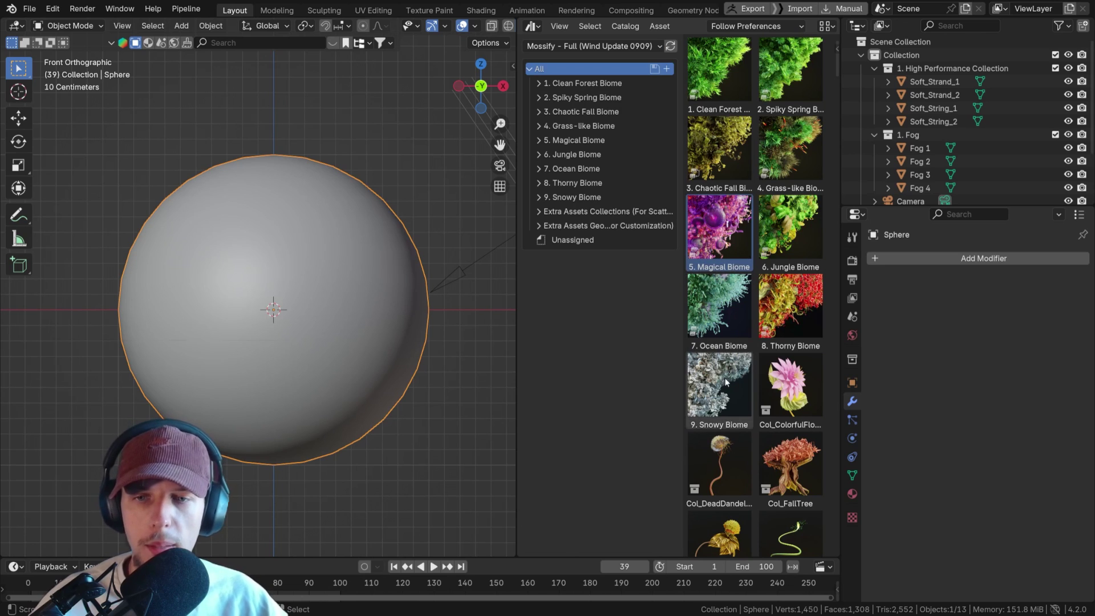
drag(720, 228, 242, 292)
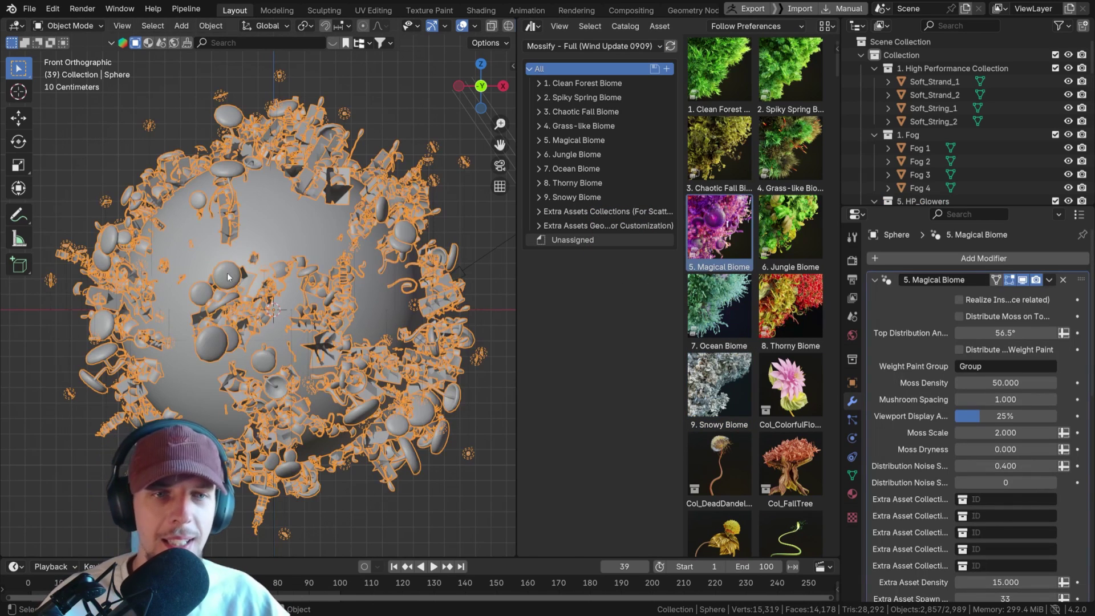
Show the Magical Biome moss at 100% display amount and enable Wind Animation.
shift+middle_drag(224, 252, 189, 240)
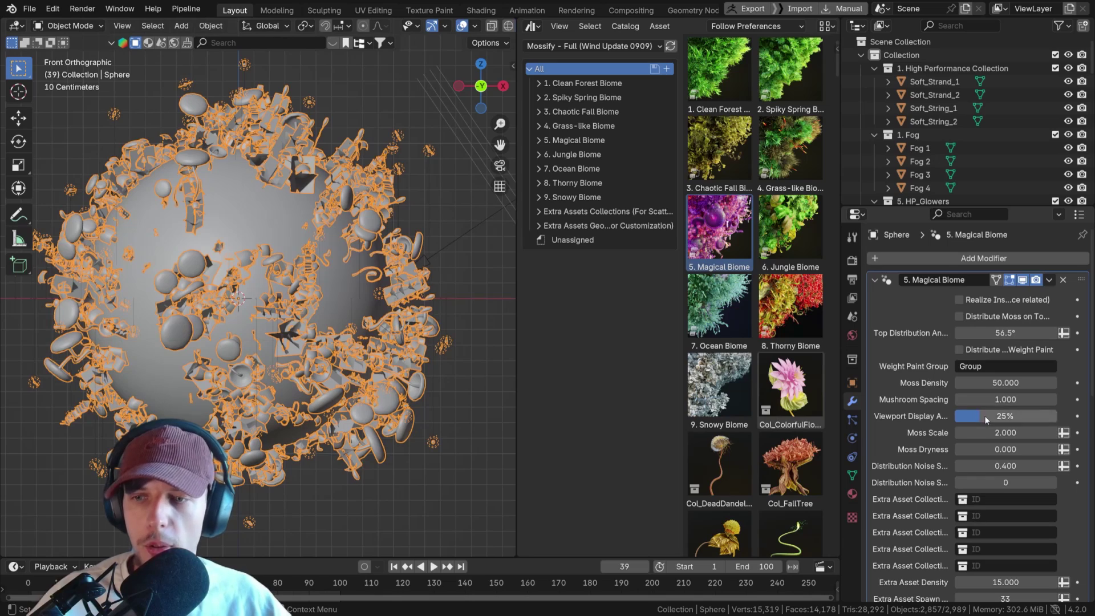
drag(985, 419, 1058, 415)
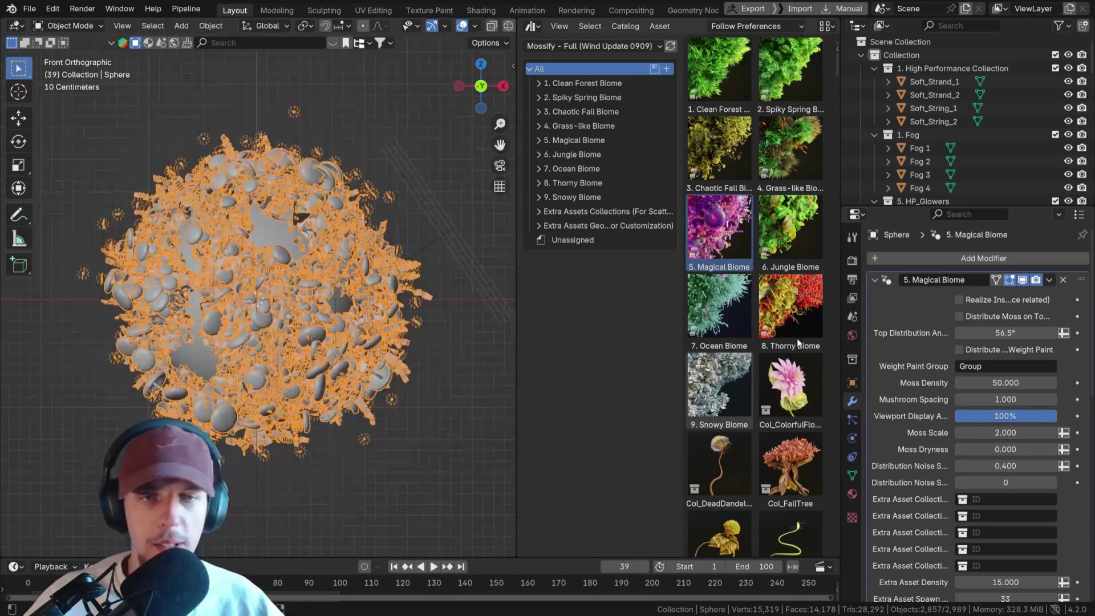
scroll(969, 416, down, 15)
click(959, 476)
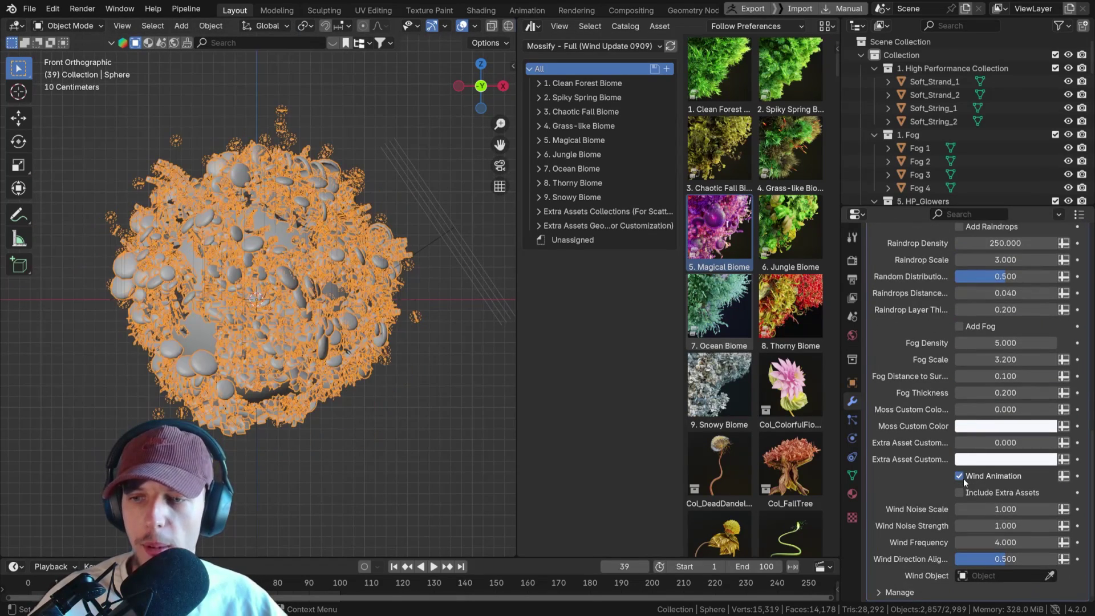
key(space)
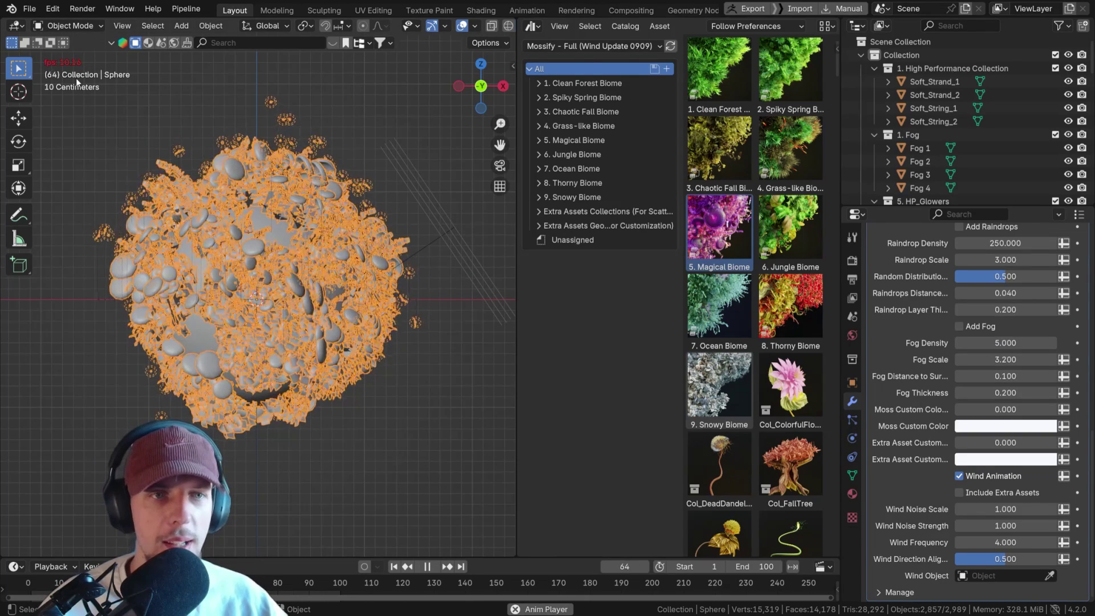
key(space)
Set Wind Direction Align to 0 and preview the wind.
scroll(201, 211, up, 1)
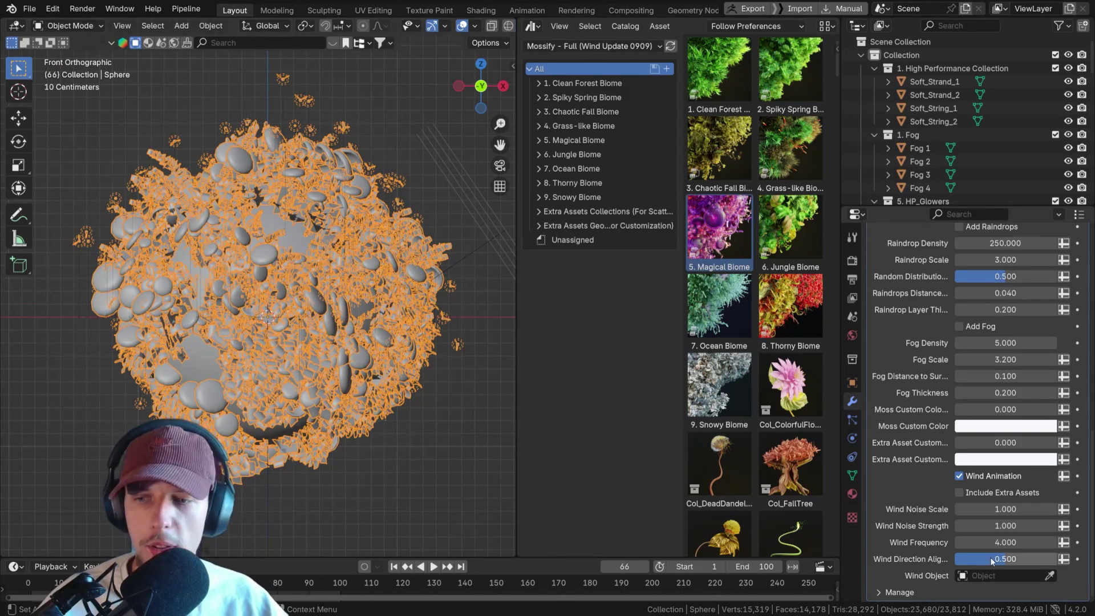
shift+middle_drag(278, 313, 251, 329)
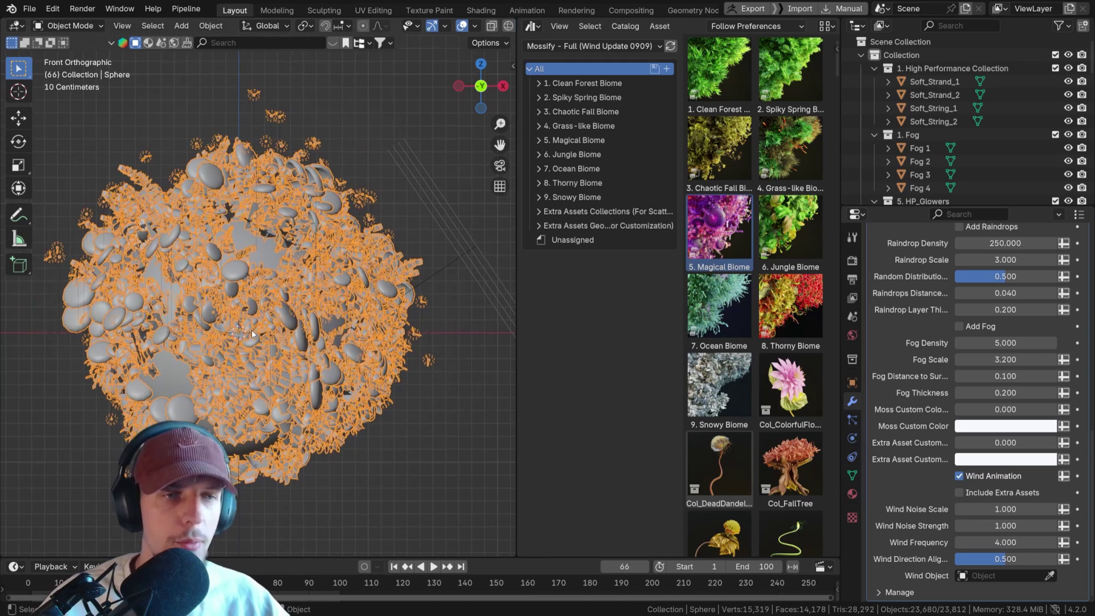
drag(1031, 564, 958, 563)
key(space)
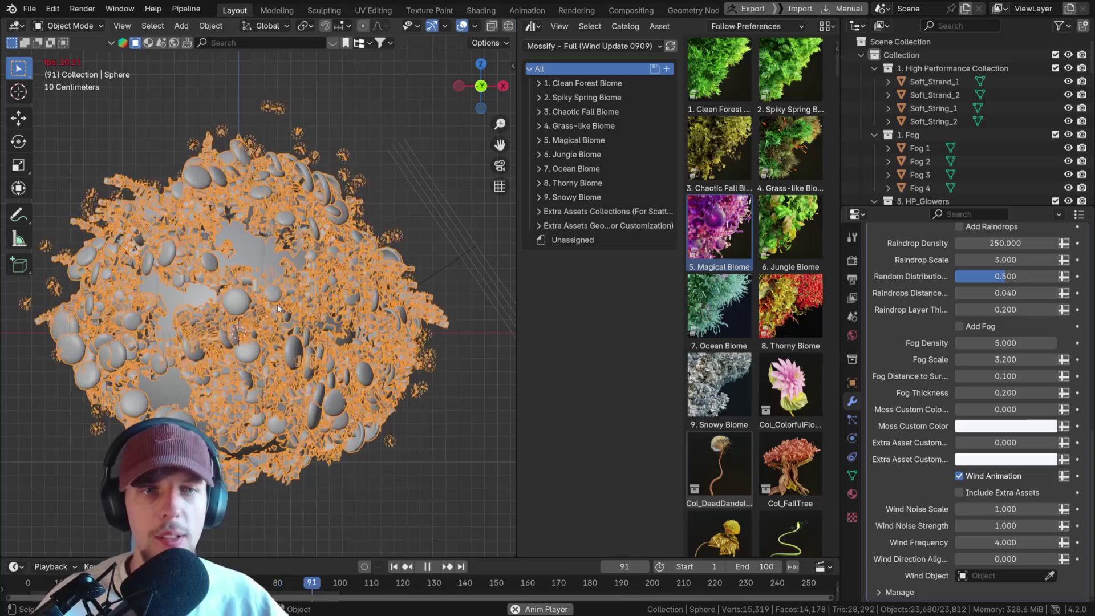
key(space)
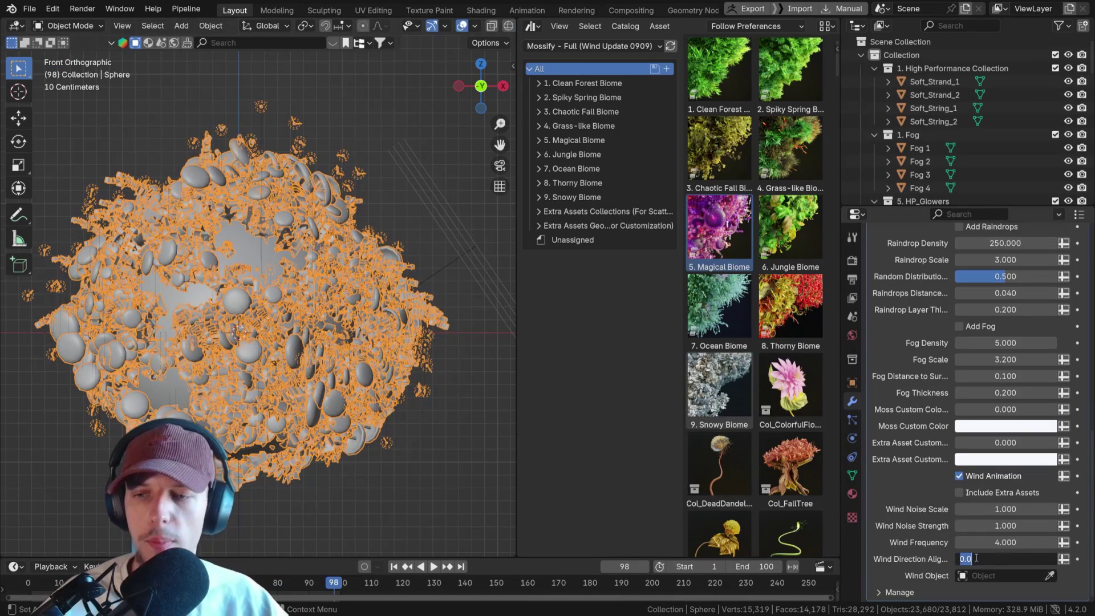
key(Return)
Set the Magical Biome Wind Object to the Wind field.
click(446, 248)
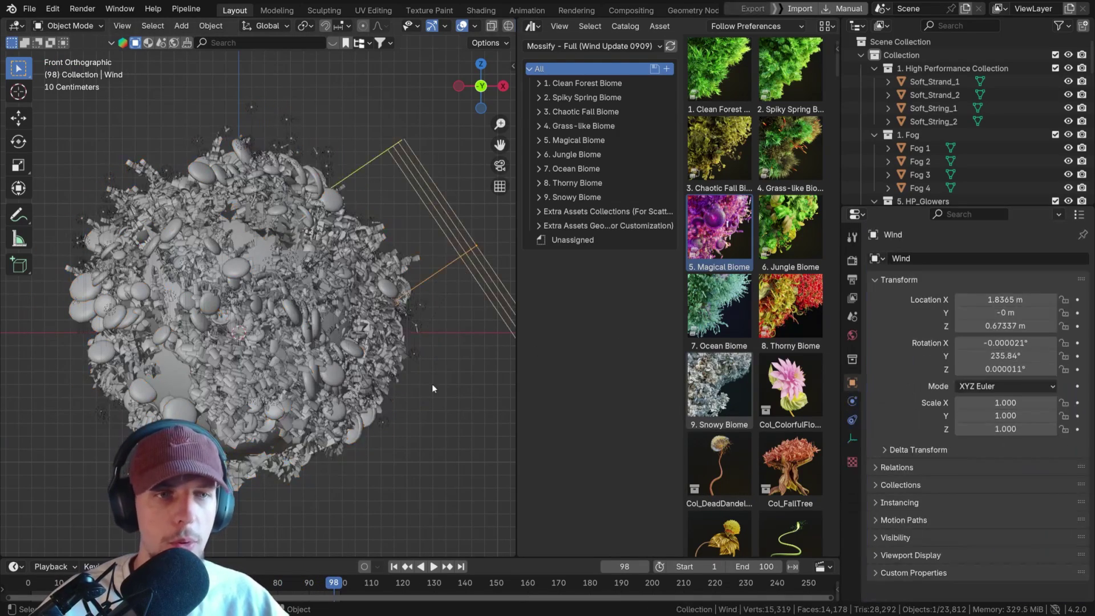
click(371, 354)
click(851, 401)
scroll(1030, 561, down, 10)
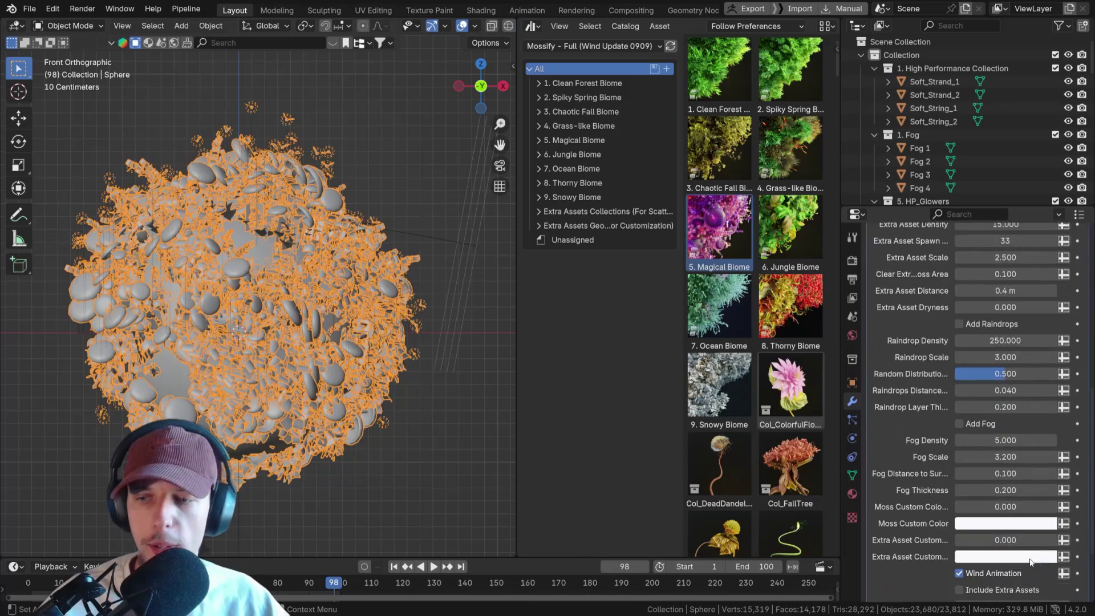
scroll(1031, 561, down, 5)
click(1007, 576)
text(w)
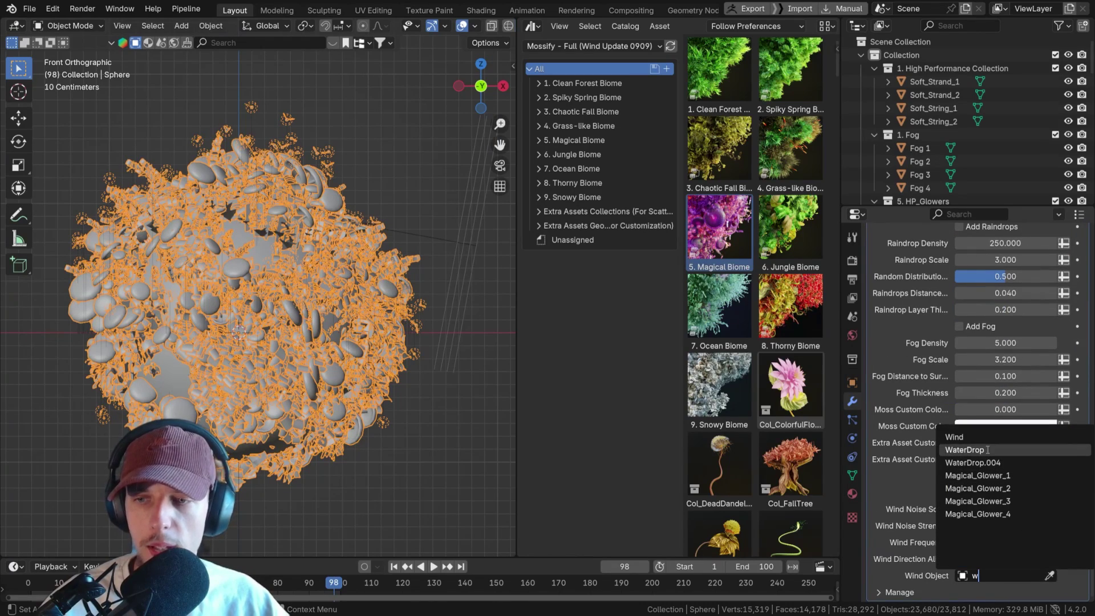
click(954, 436)
Rotate and reposition the Wind field to re-aim the wind, then preview it.
click(450, 309)
key(r)
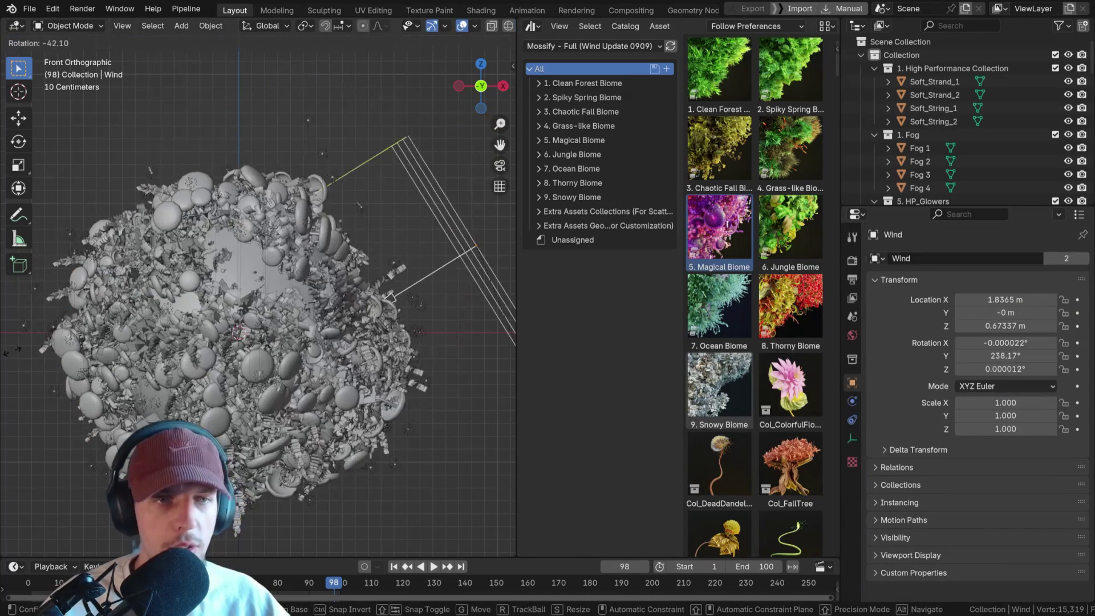
key(Return)
key(g)
click(423, 370)
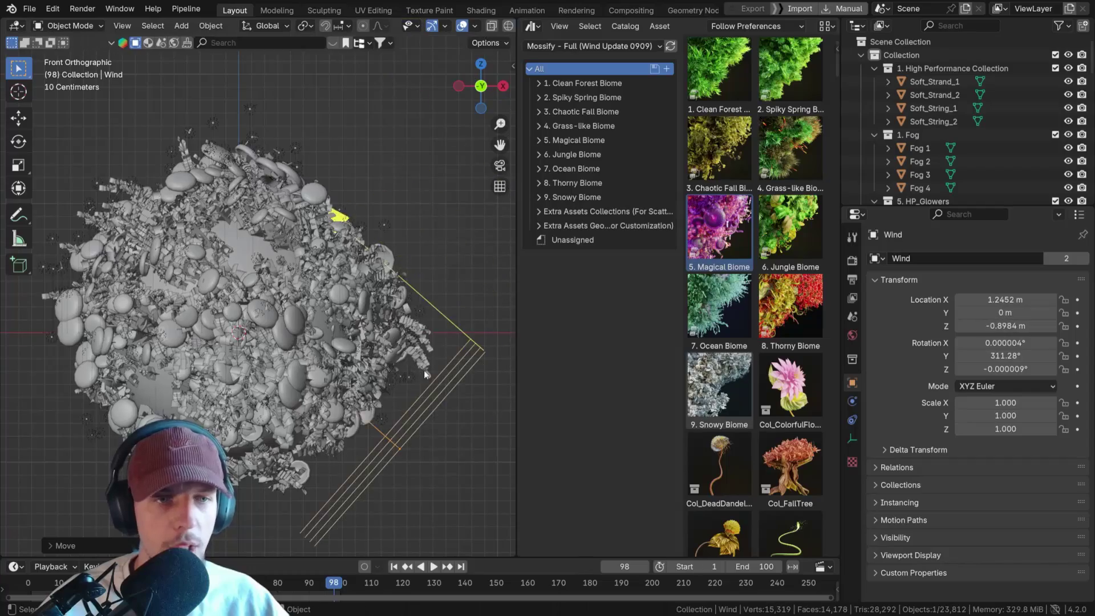
key(r)
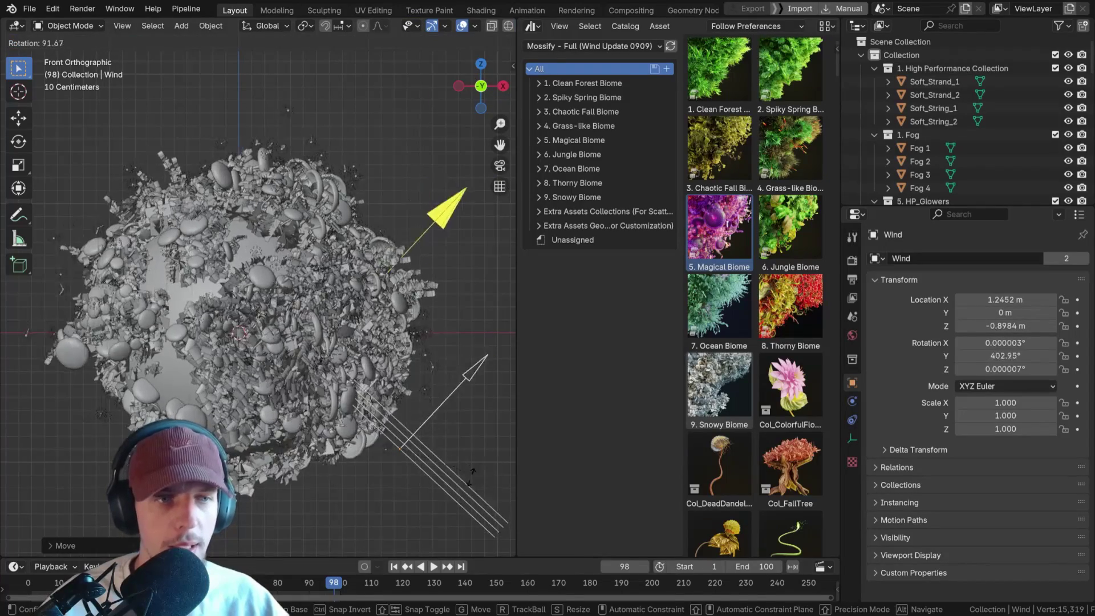
click(459, 478)
key(space)
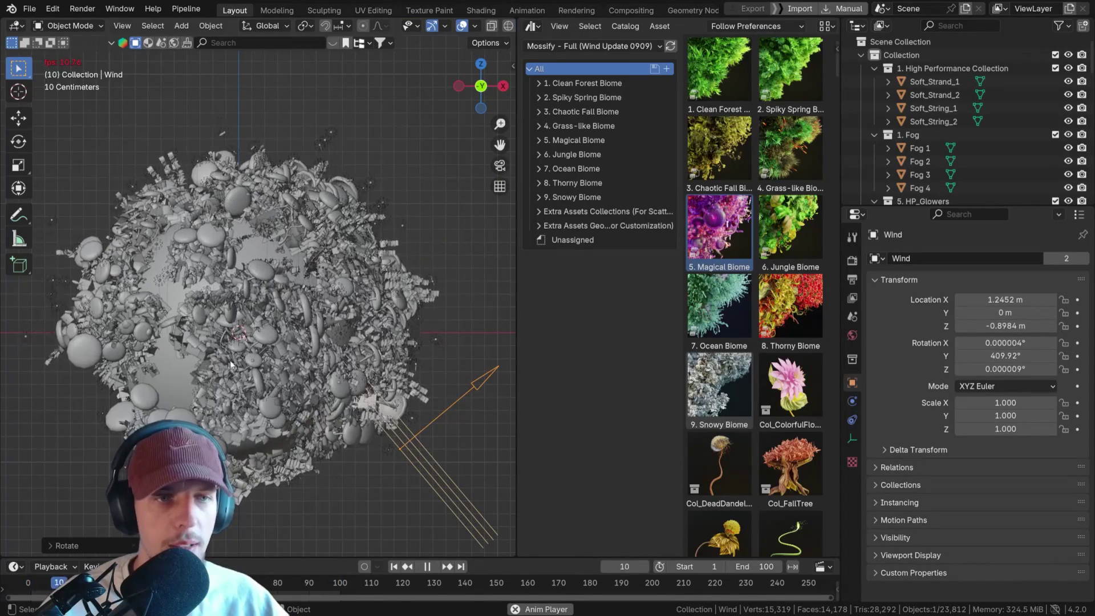
key(space)
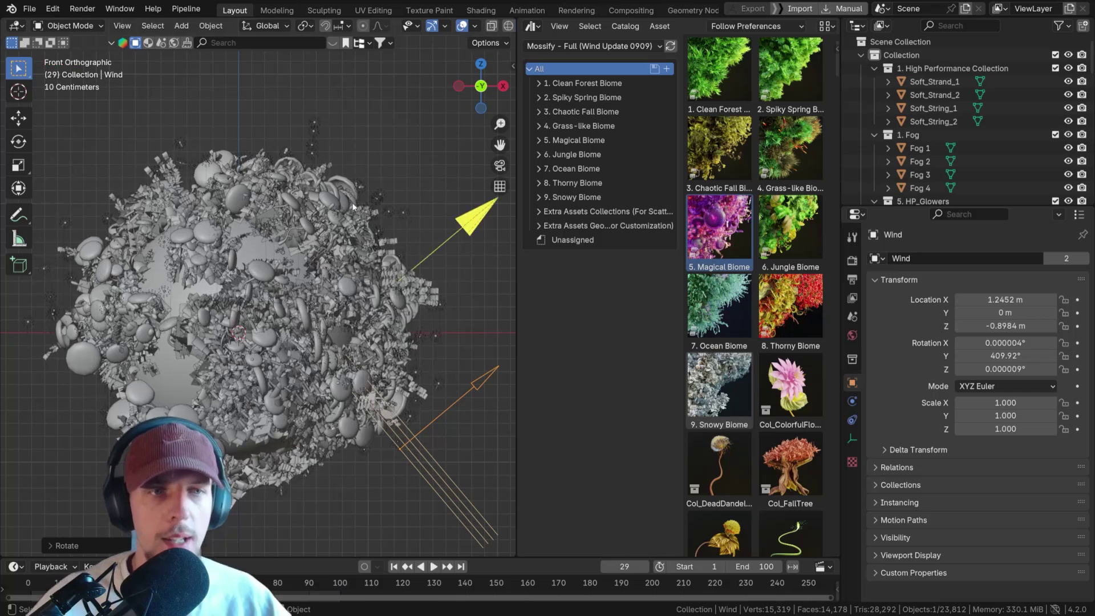
Show the sphere's Magical Biome node tree in the Geometry Node Editor, bake the Bake node, and play it.
click(532, 25)
click(599, 131)
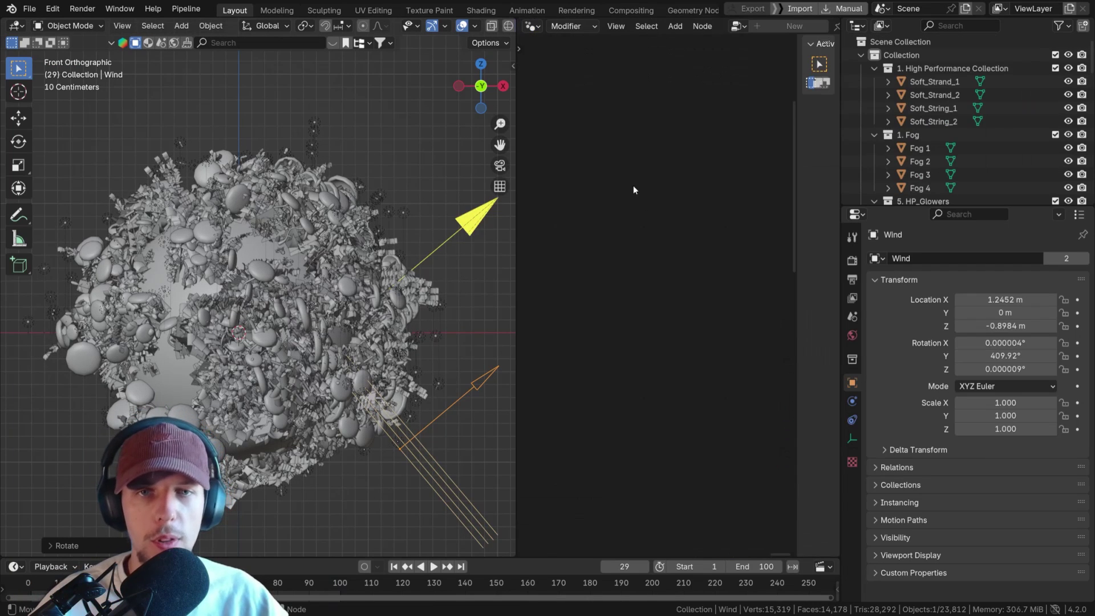
click(354, 277)
key(Home)
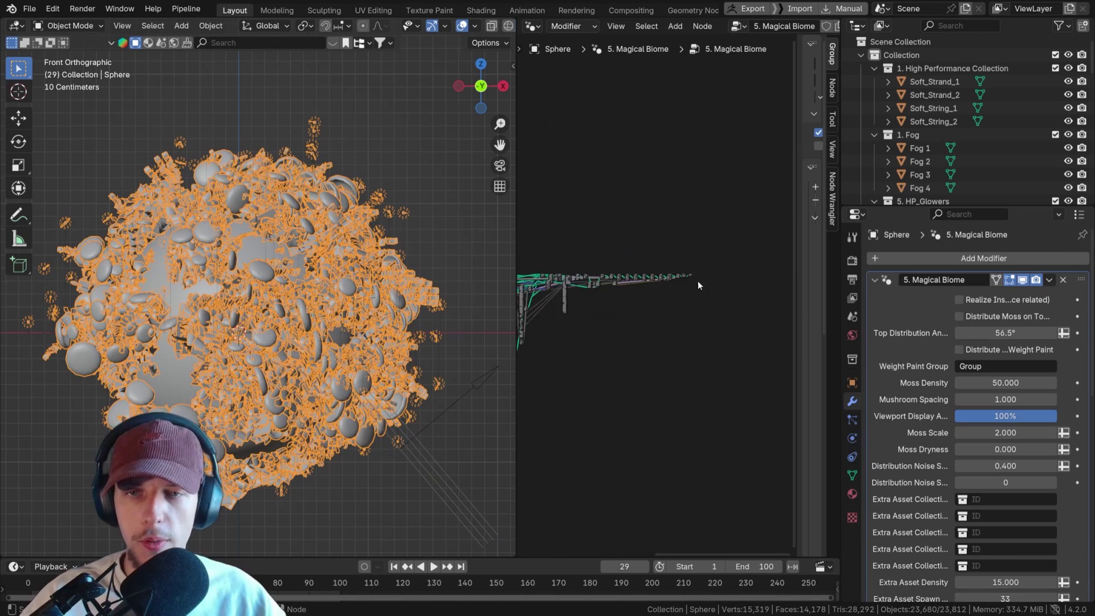
scroll(701, 279, up, 10)
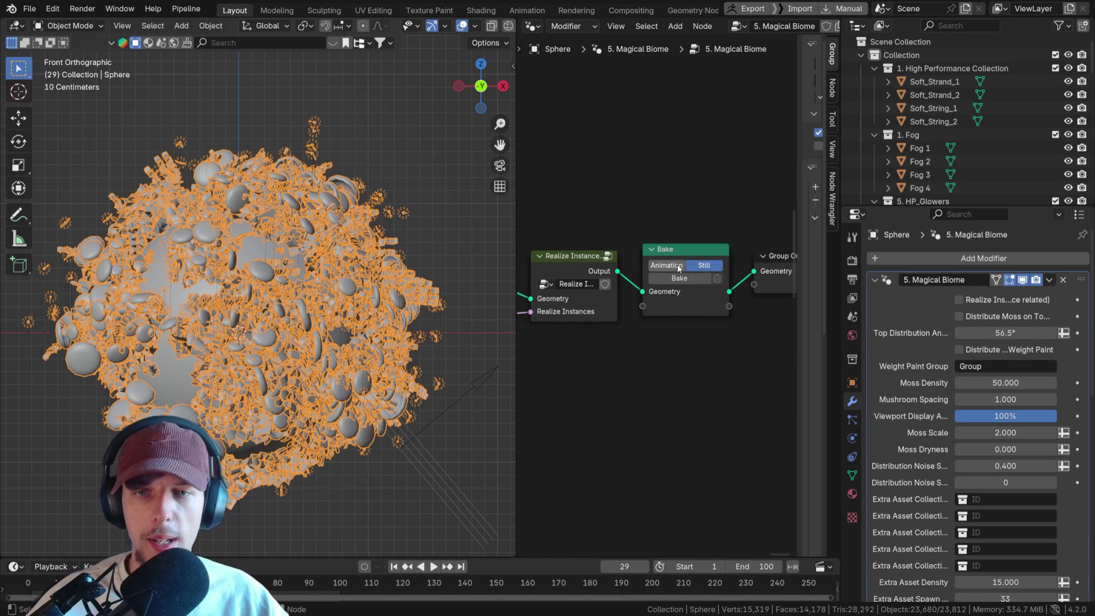
click(675, 279)
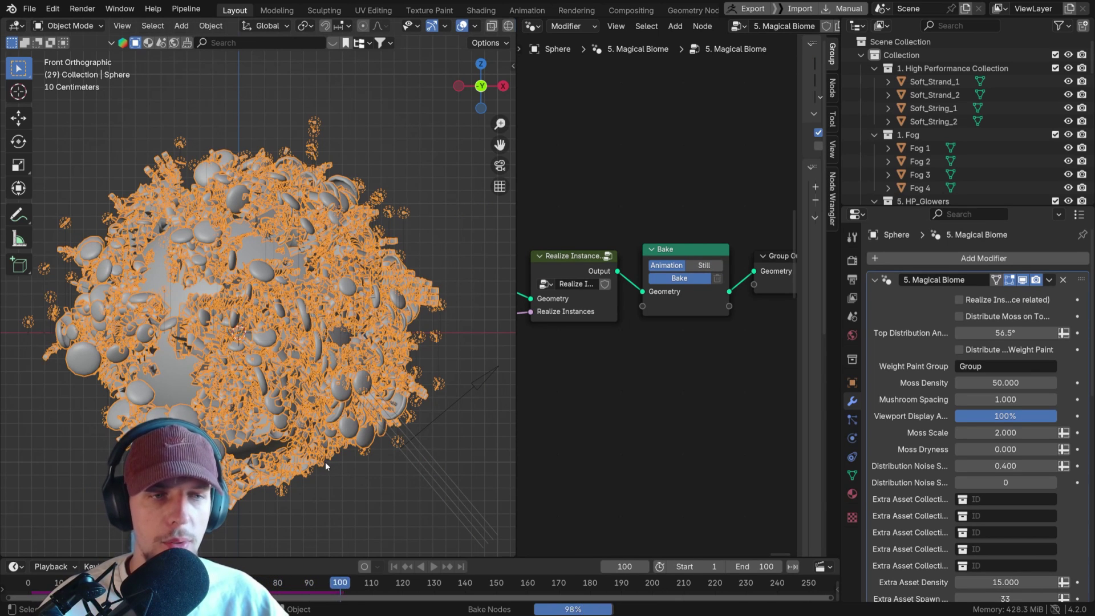
key(space)
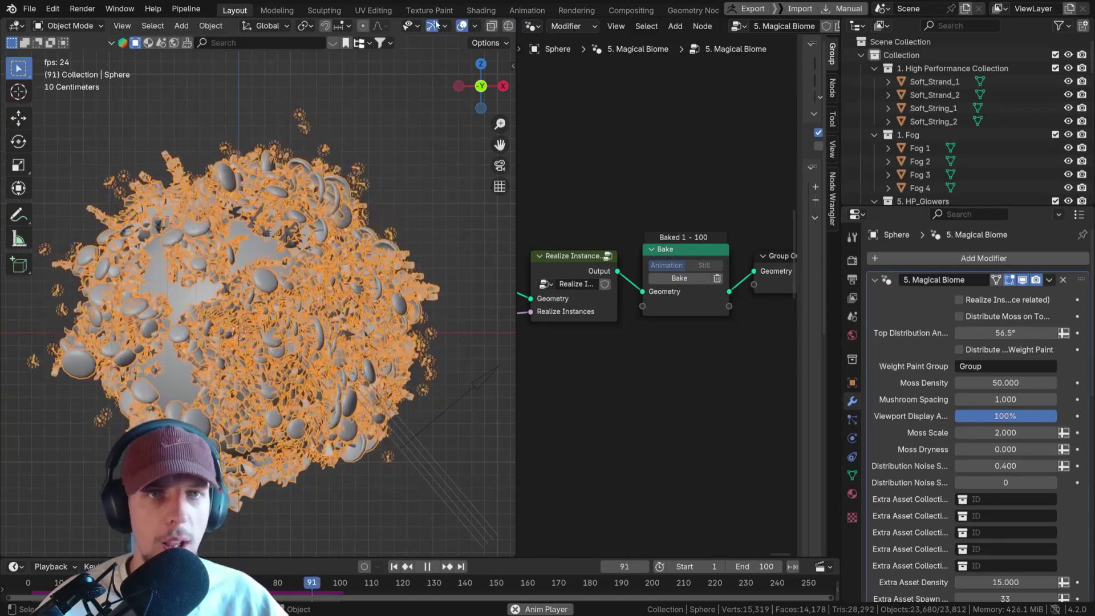
Hide the viewport overlays to watch the baked moss, stopping at frame 100.
click(461, 26)
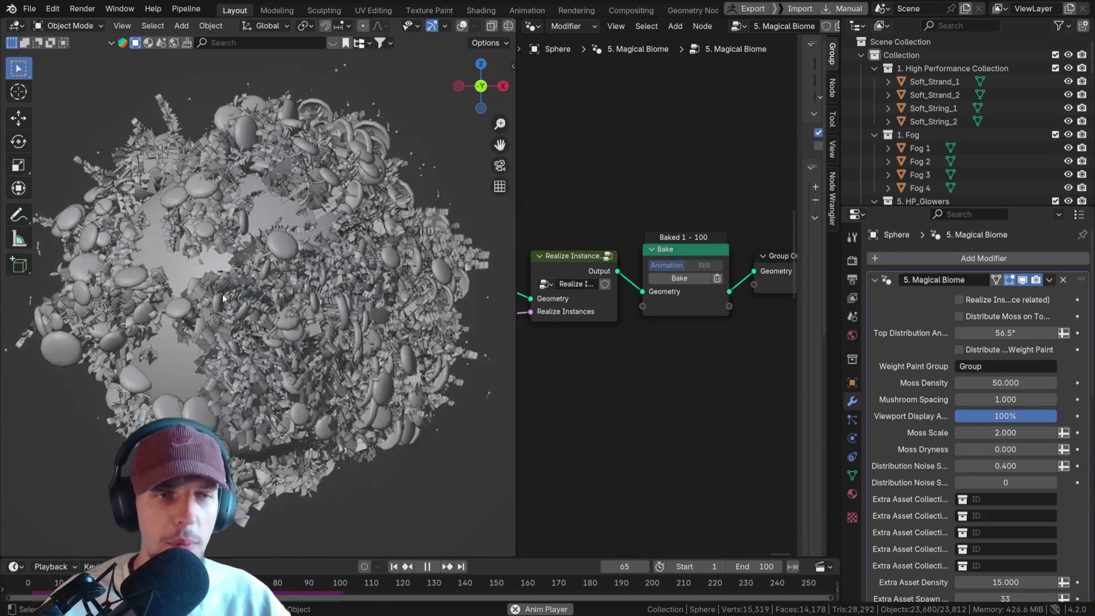
key(space)
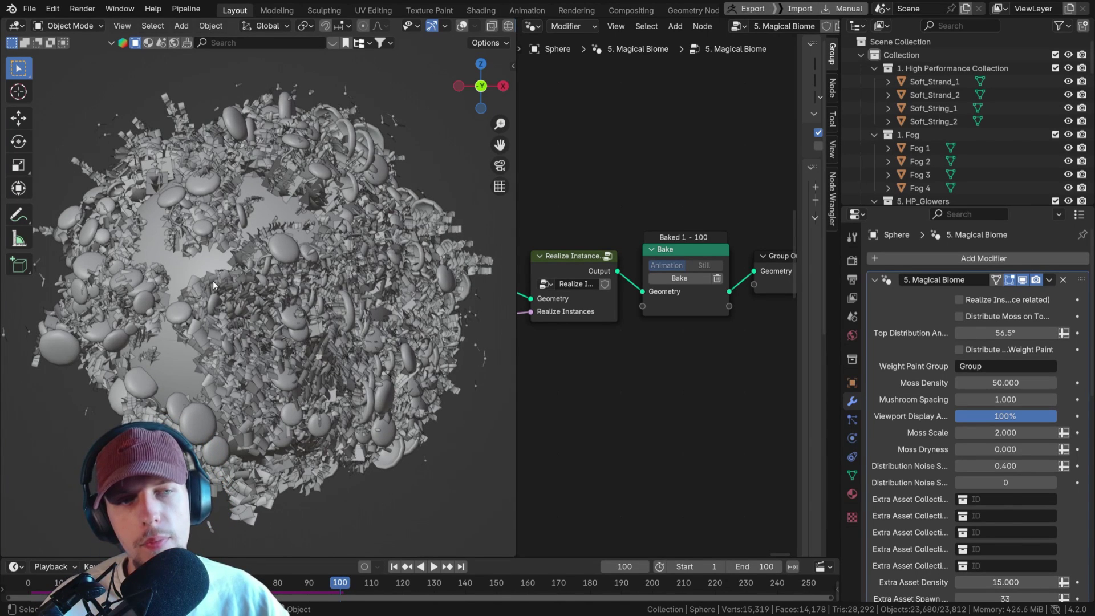
Return the timeline to frame 1 and free the Bake node's baked wind data.
scroll(990, 451, down, 10)
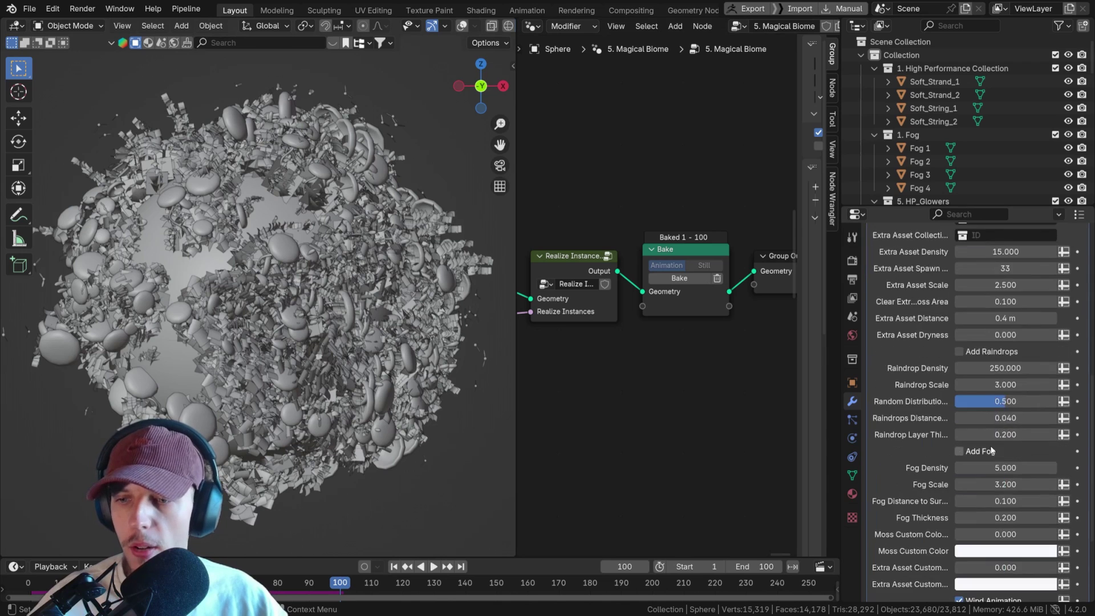
scroll(990, 451, down, 5)
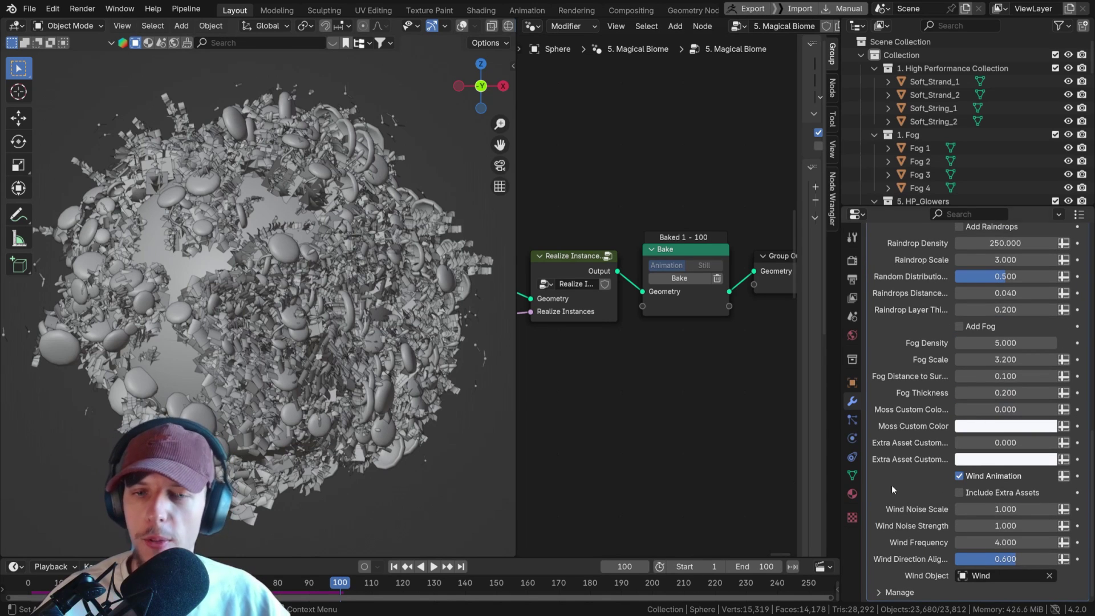
click(393, 567)
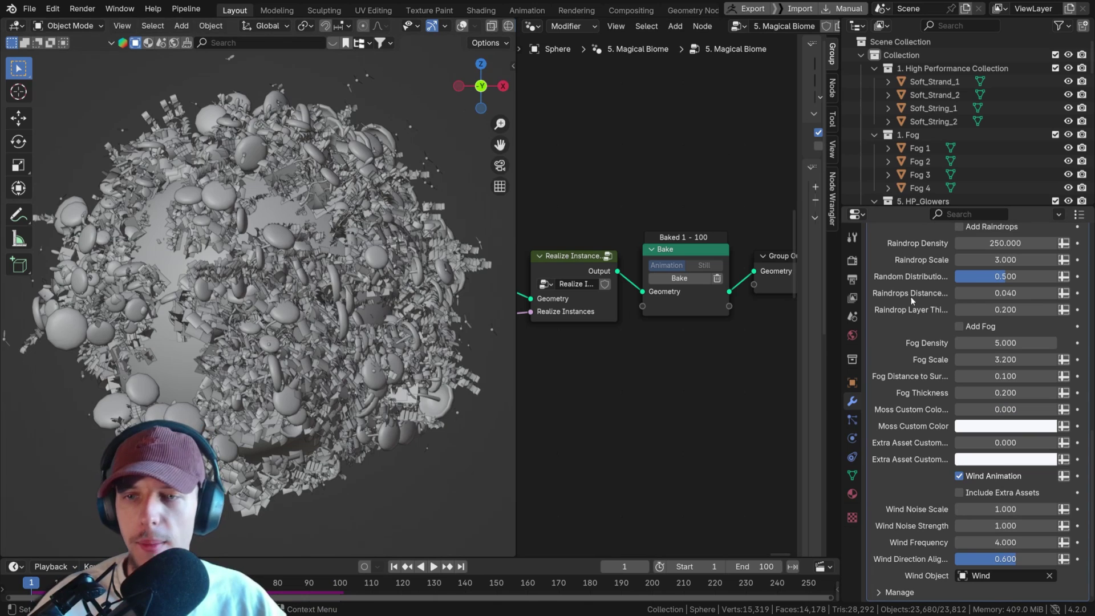
middle_drag(709, 283, 679, 281)
click(685, 277)
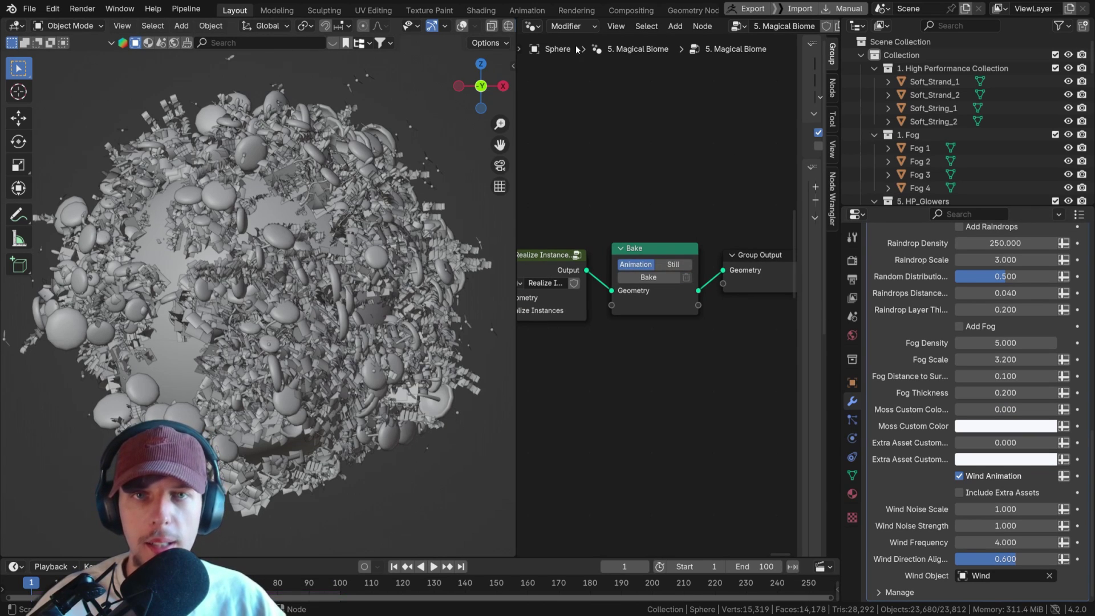
scroll(1055, 444, up, 5)
scroll(1055, 444, up, 5)
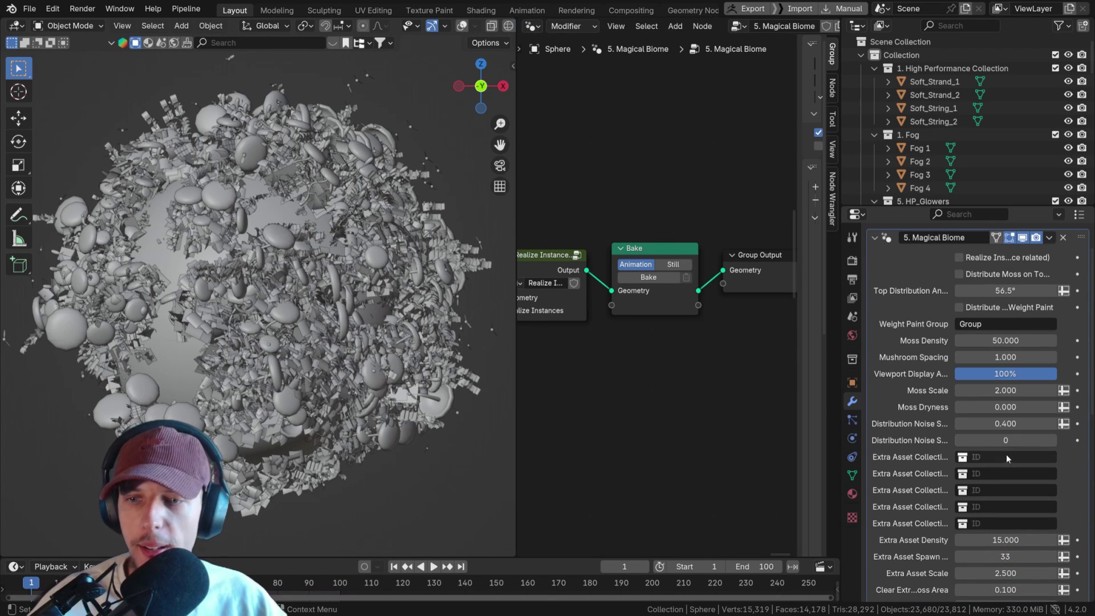
Browse Mossify's Extra Assets Collections > 03. Flower and import Col_Flowers, undoing its scene placement.
click(533, 26)
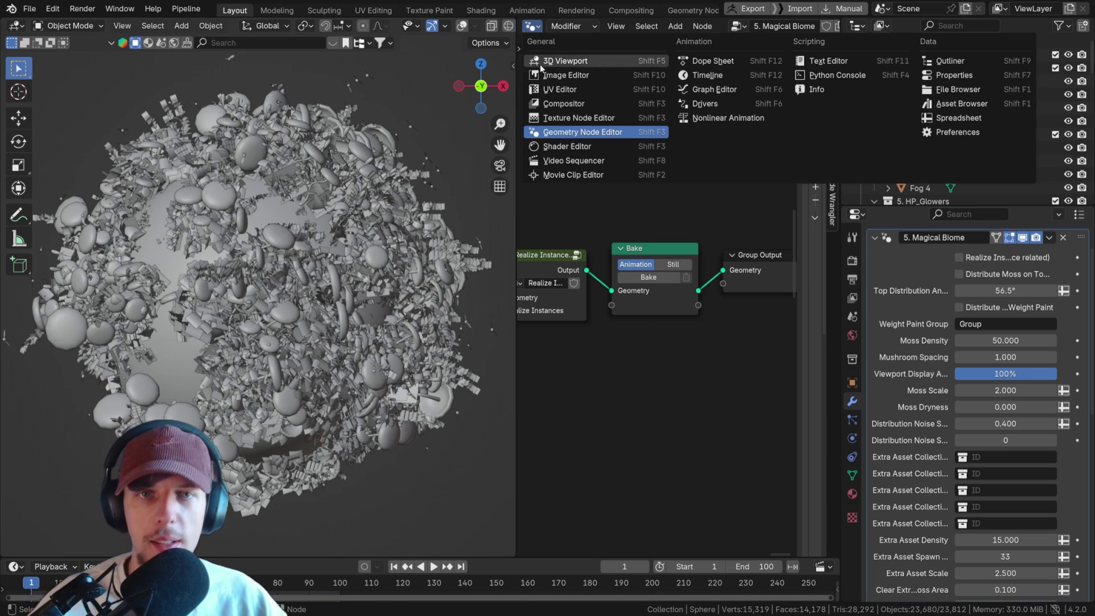
click(960, 103)
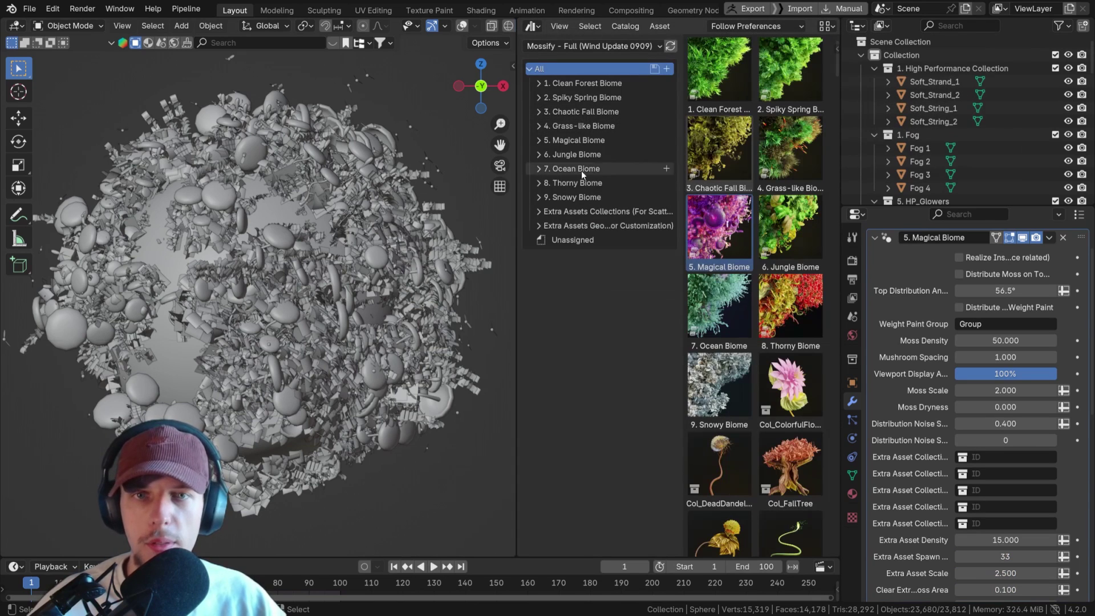
click(538, 213)
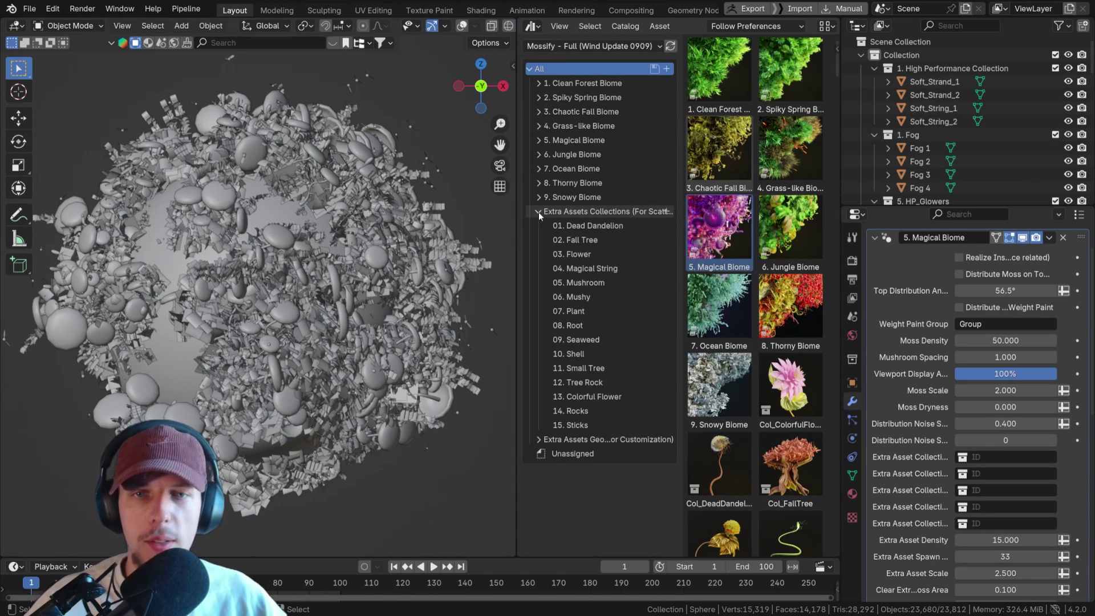
click(591, 257)
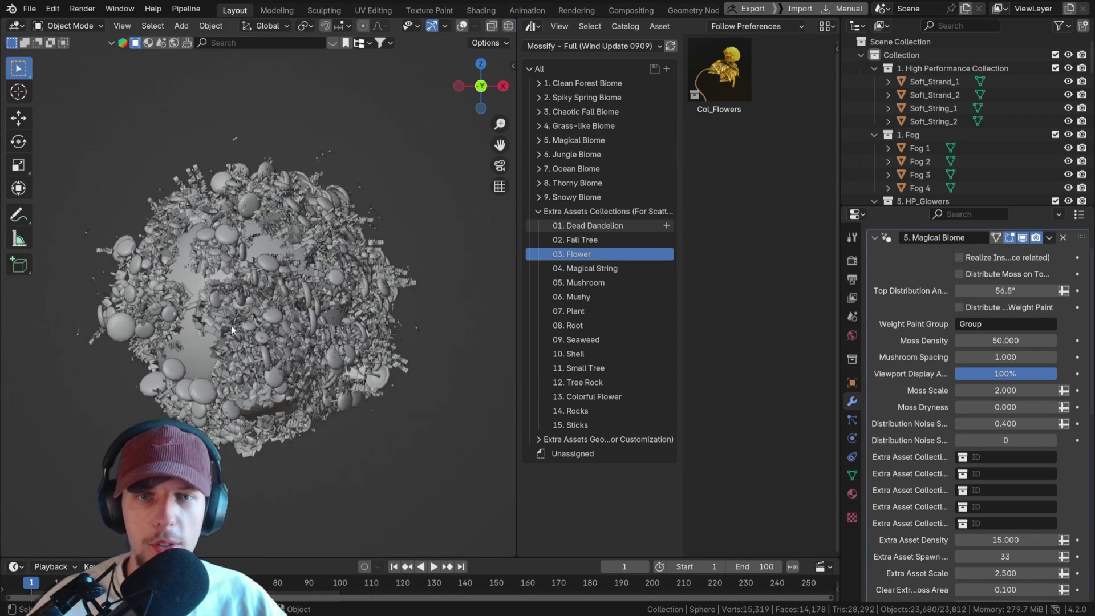
drag(718, 68, 74, 433)
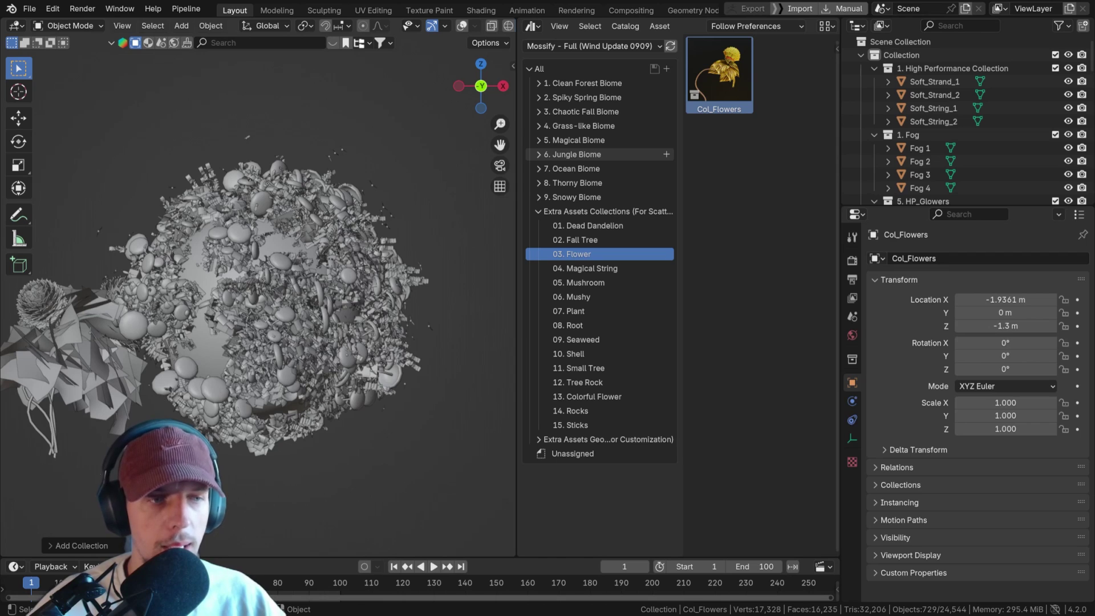
key(ctrl+z)
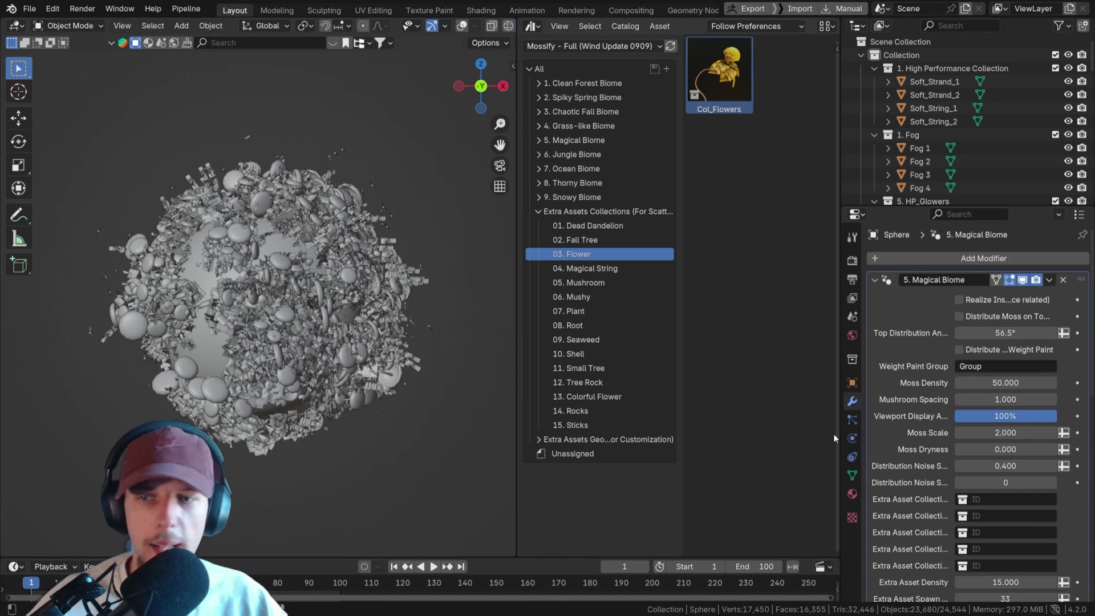
Set the first Extra Asset Collection to Col_Flowers and Extra Asset Density to 50.
click(985, 500)
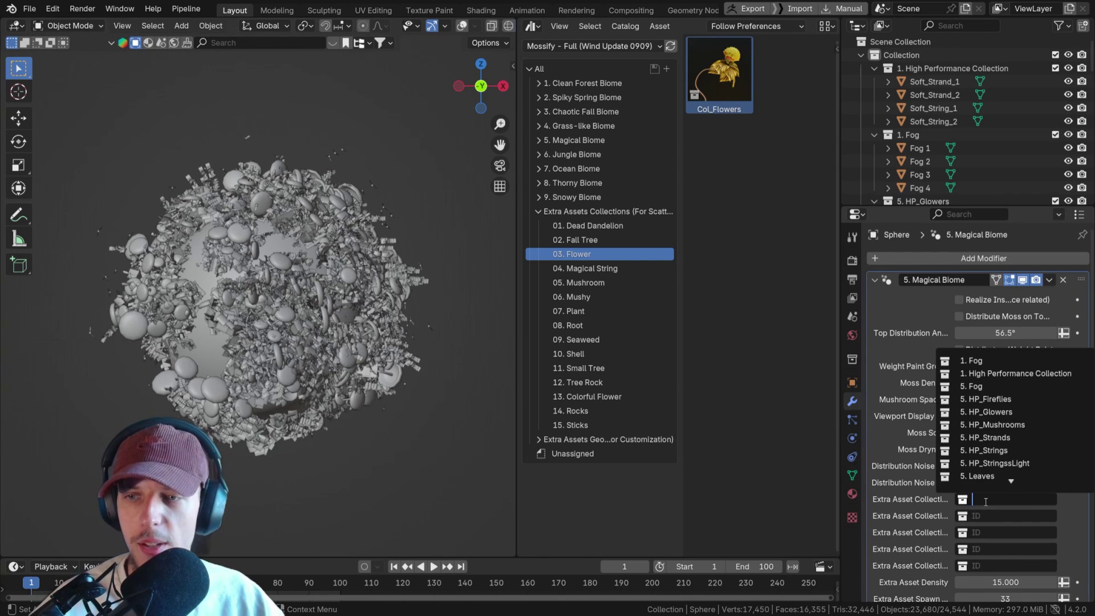
text(fLOWERS)
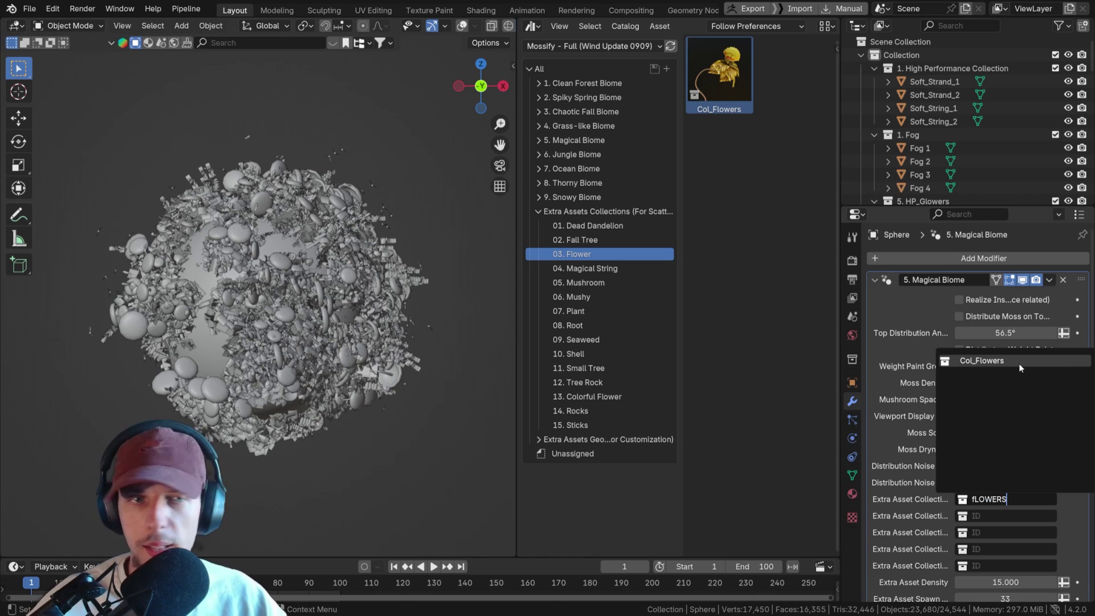
key(Return)
scroll(895, 472, down, 3)
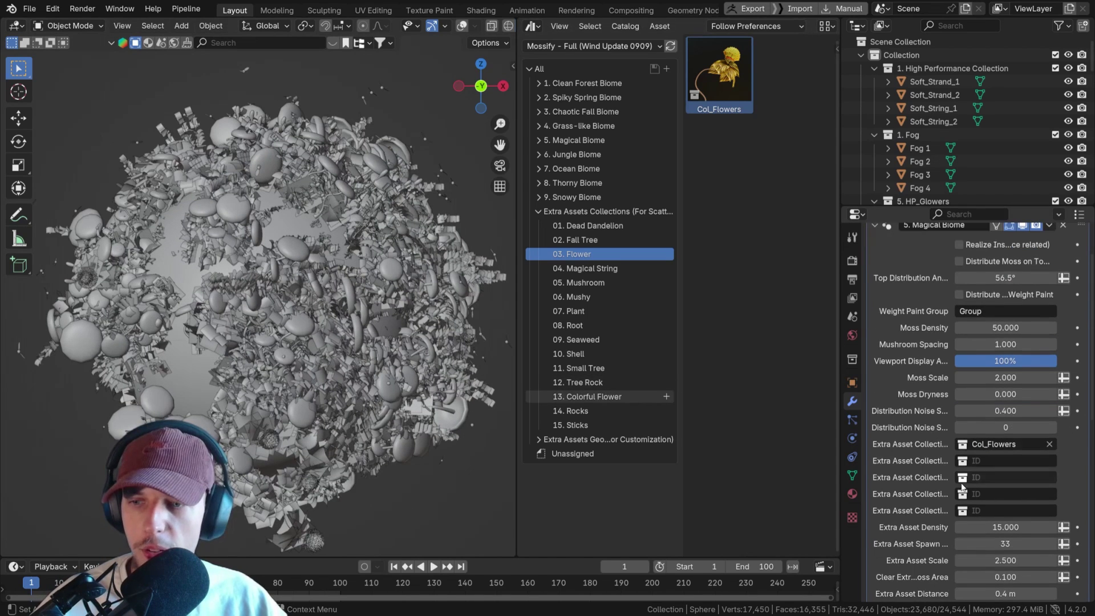
click(991, 526)
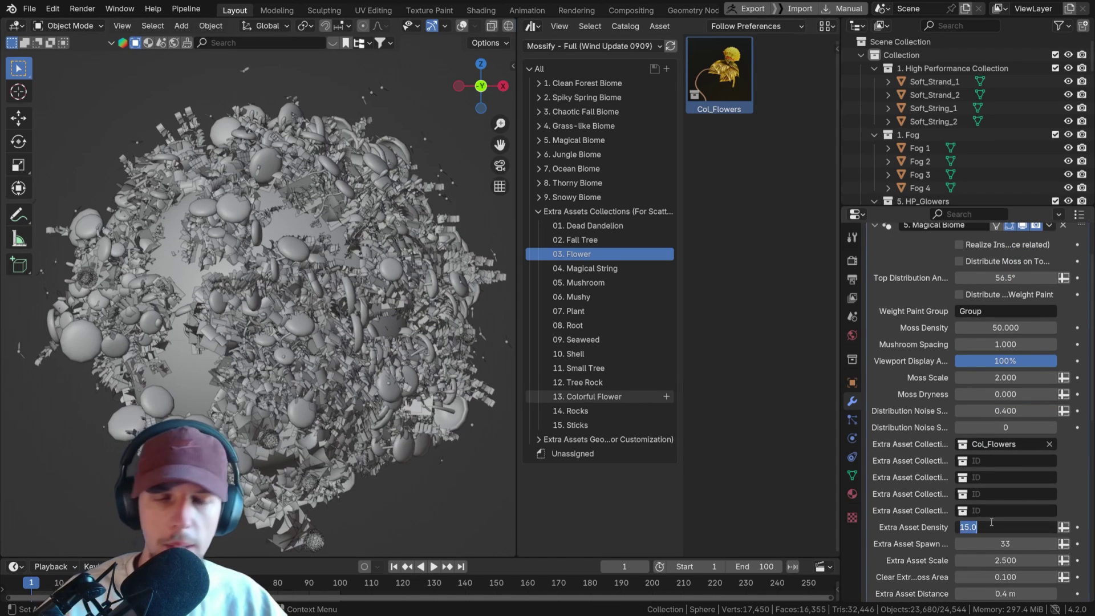
text(50)
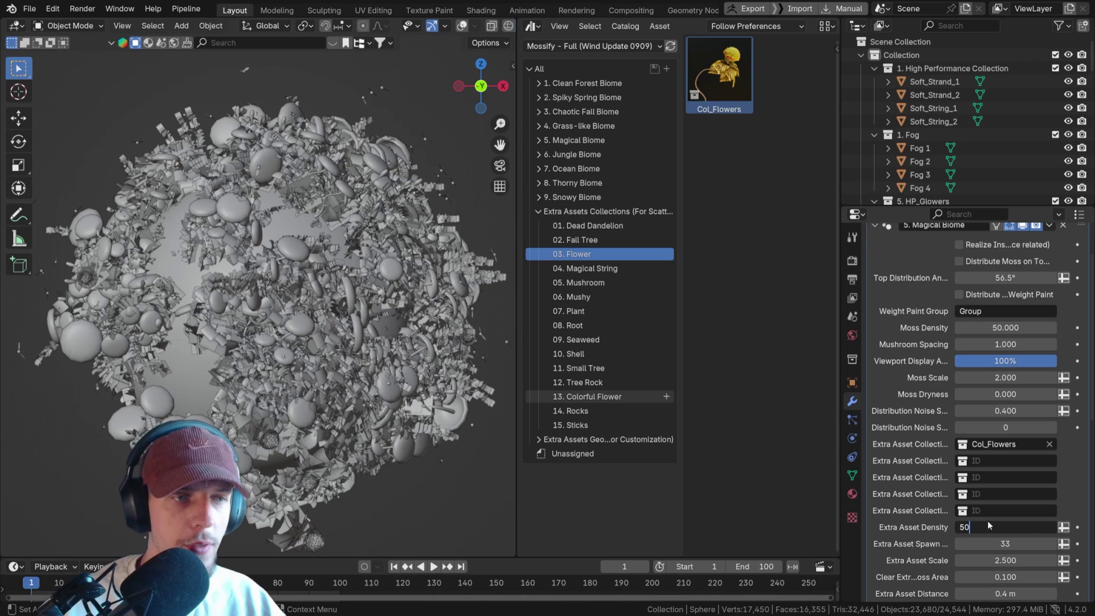
key(Return)
scroll(262, 226, up, 6)
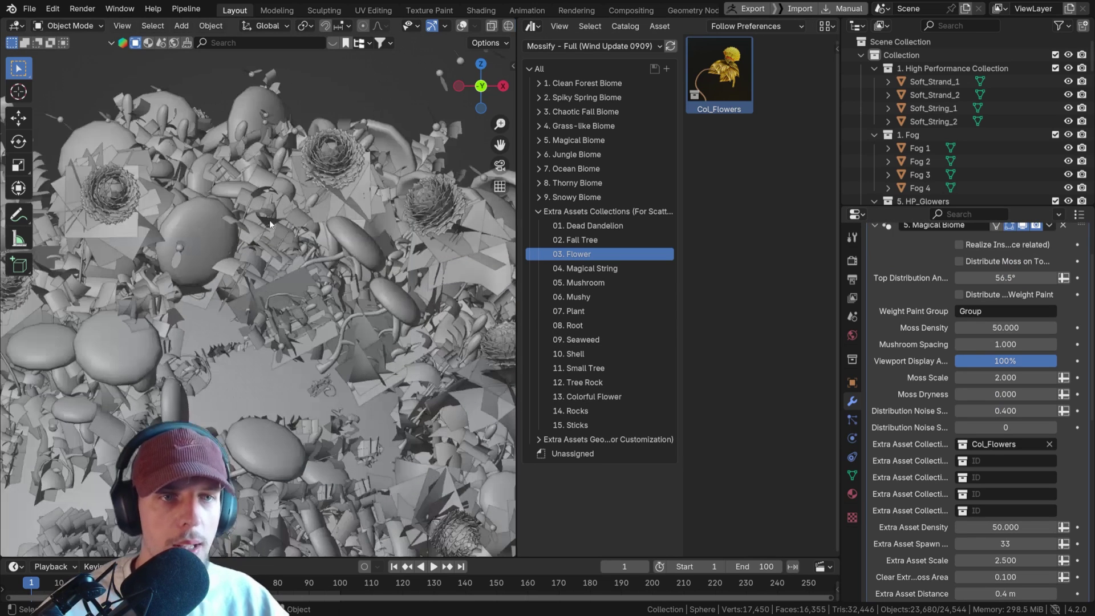
scroll(946, 362, down, 20)
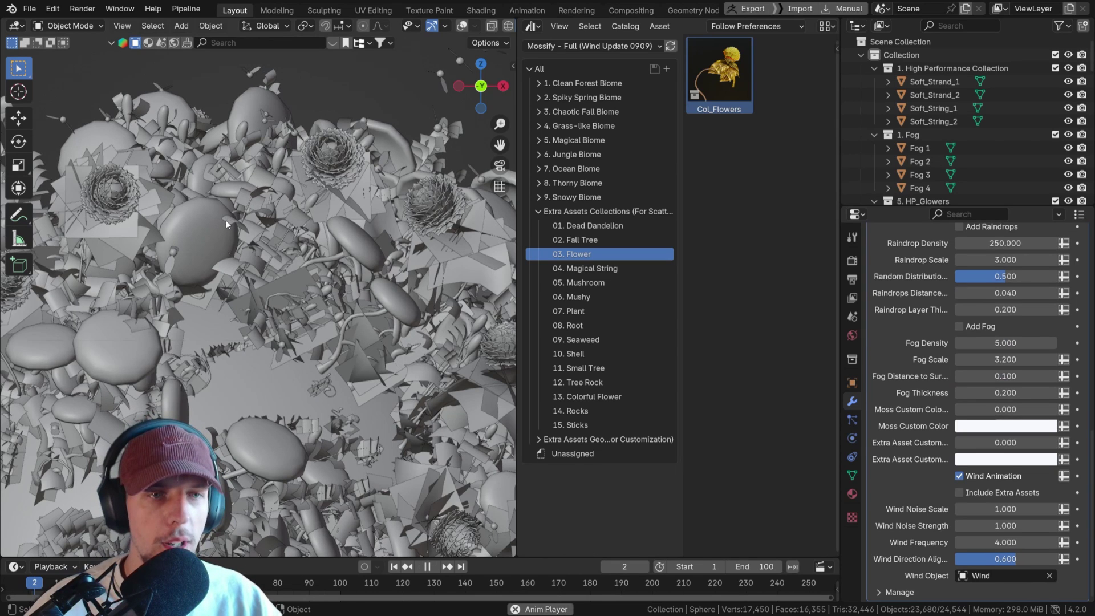
key(space)
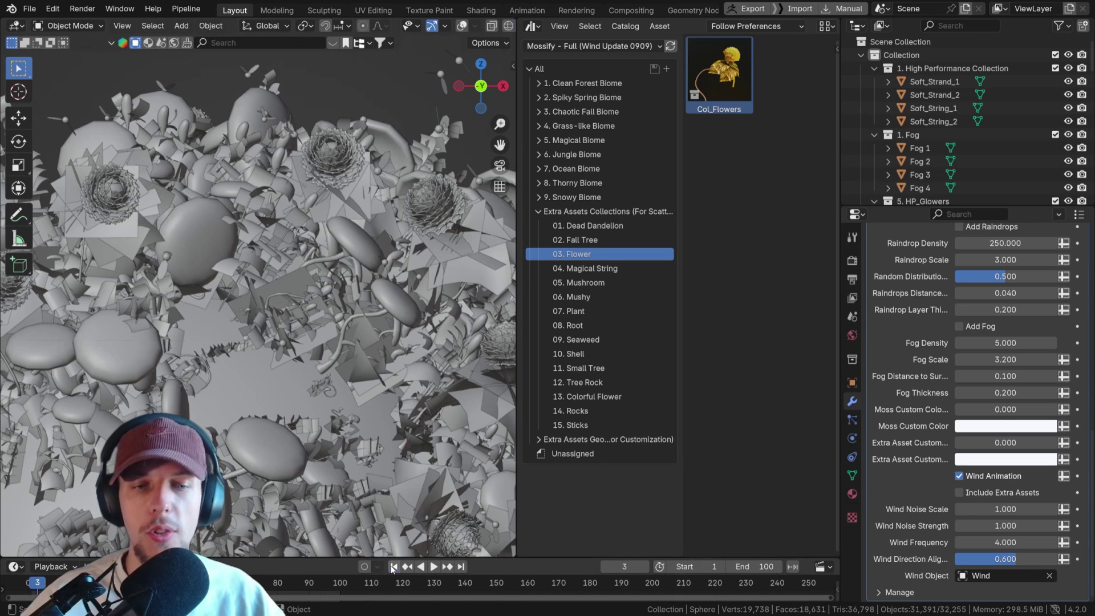
key(shift+Left)
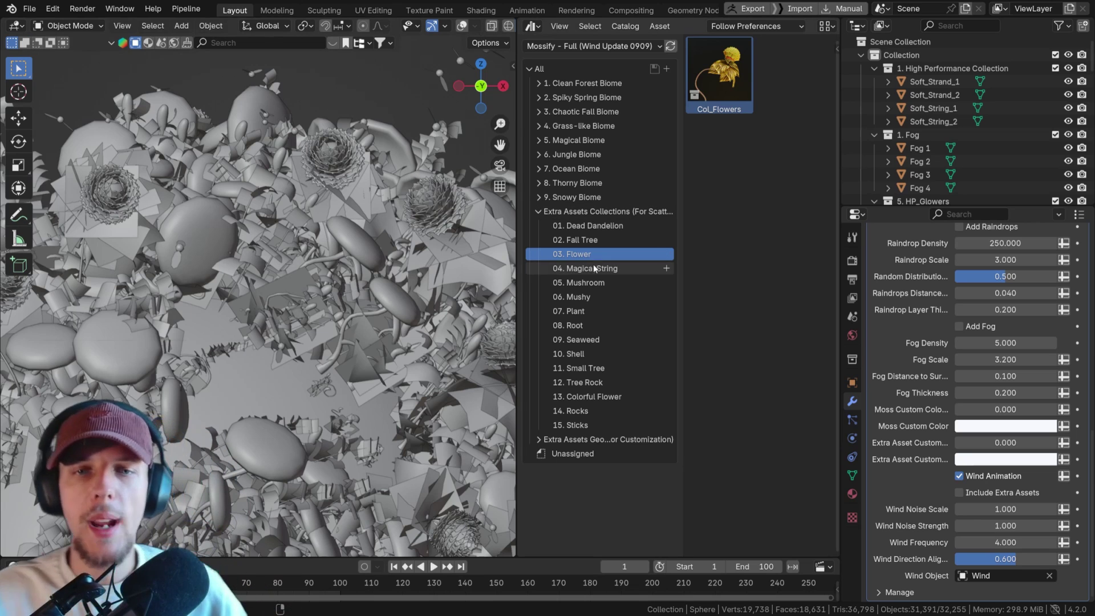
Enable Include Extra Assets in the Magical Biome Wind section so Col_Flowers sway too.
click(962, 492)
scroll(354, 300, down, 3)
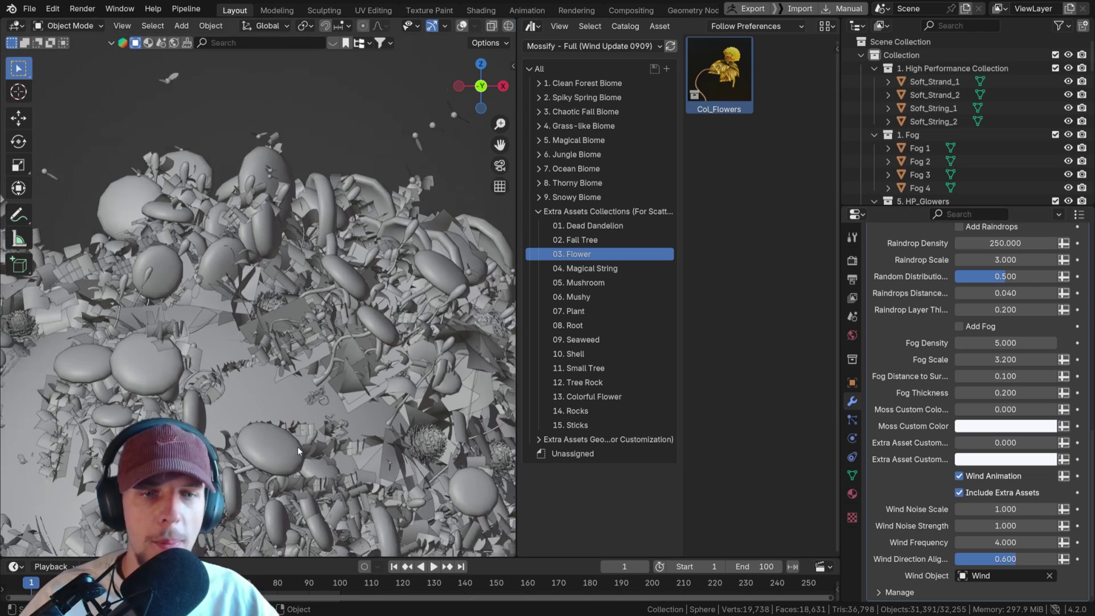
scroll(358, 254, up, 3)
scroll(357, 254, up, 2)
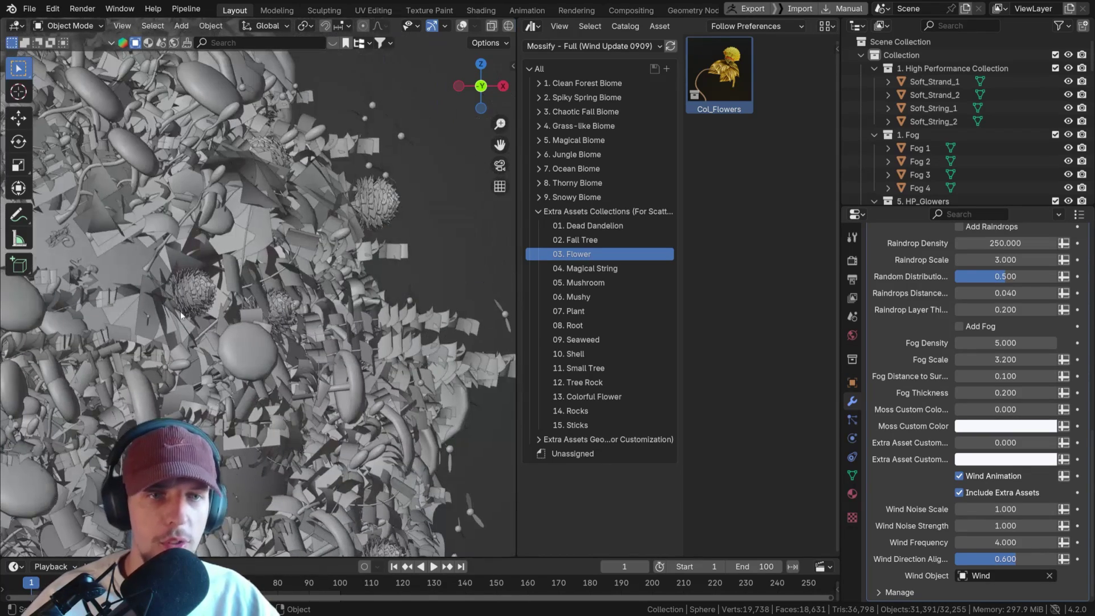
scroll(341, 242, down, 4)
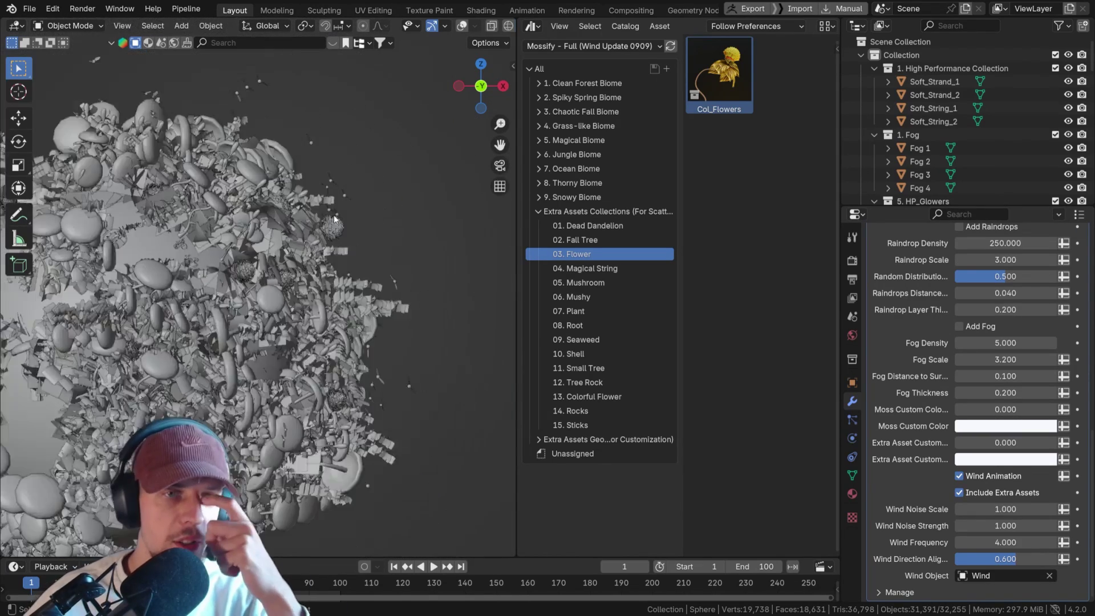
scroll(354, 317, up, 2)
scroll(354, 317, up, 3)
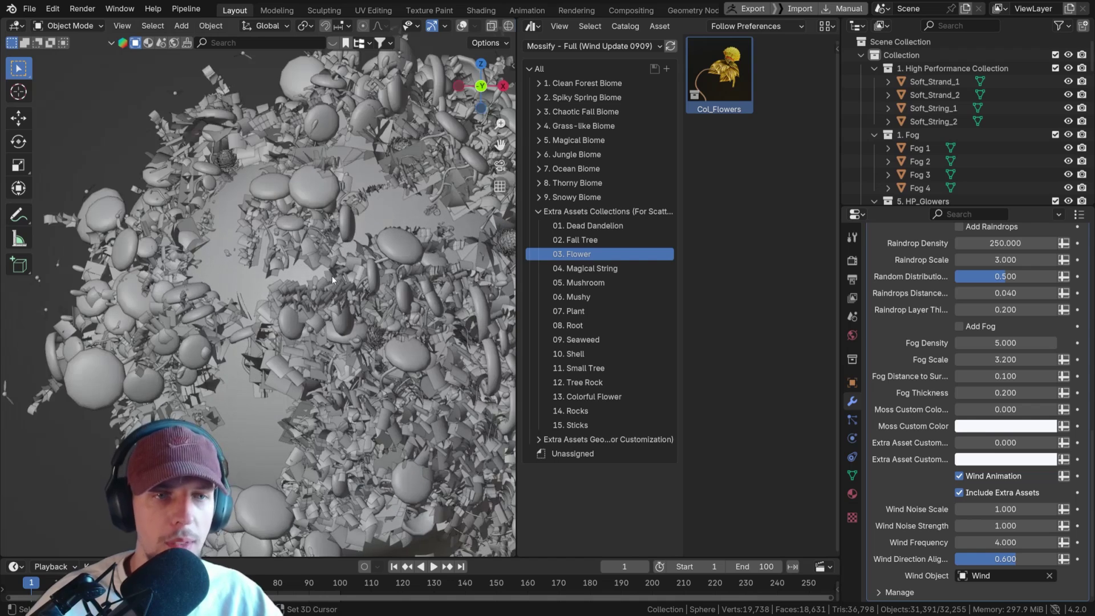
click(531, 26)
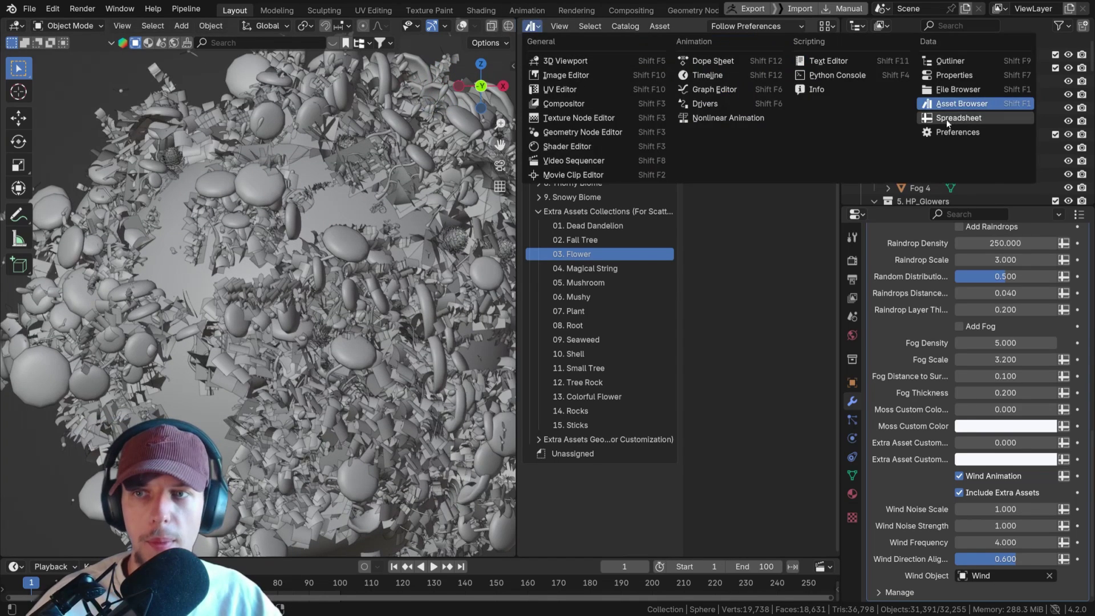
click(958, 105)
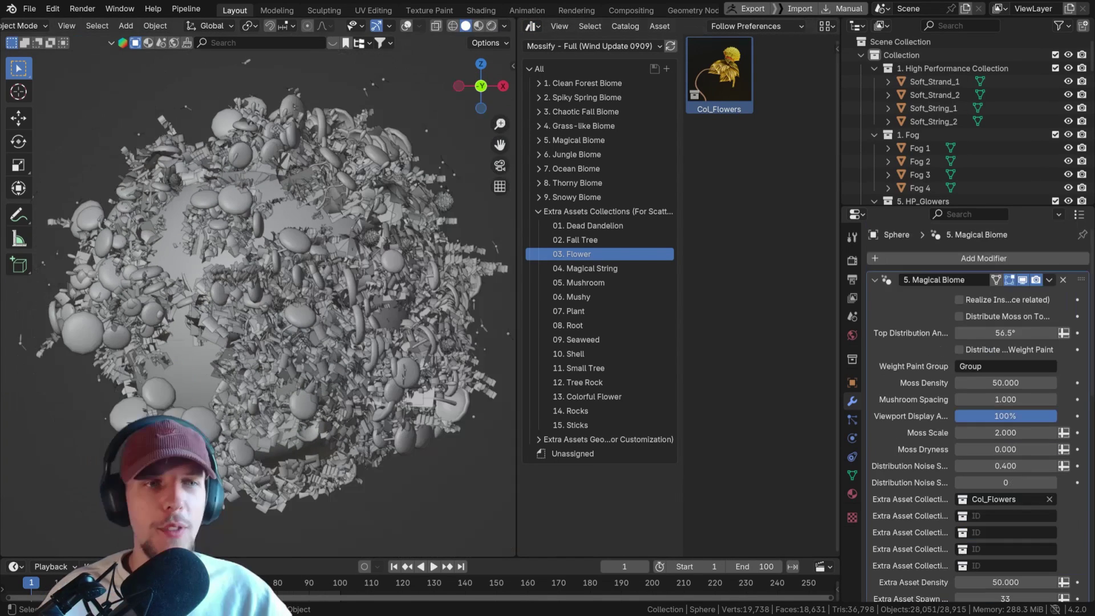